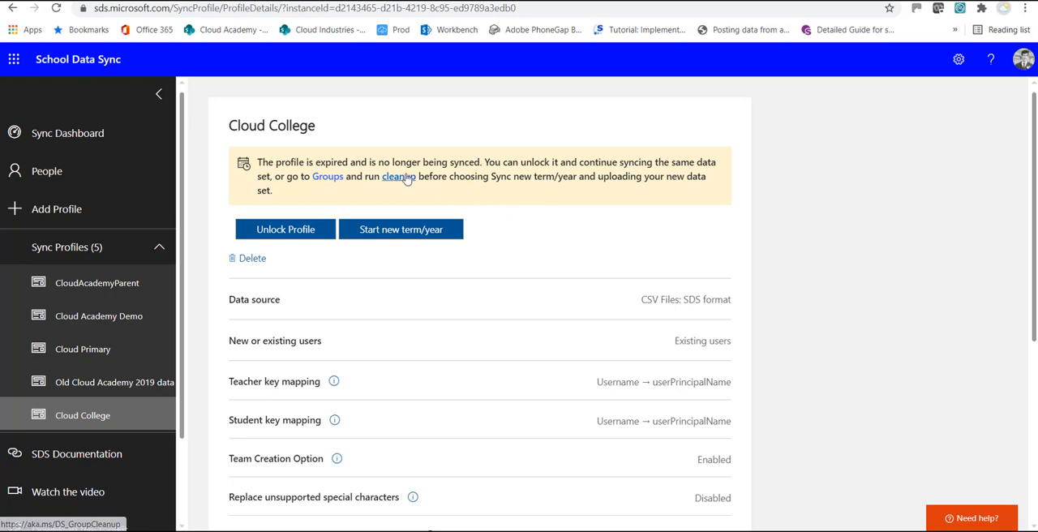
Step: Review the Group Cleanup guidance linked in the Cloud College profile's expiry notice, and return to the profile
left_click(407, 179)
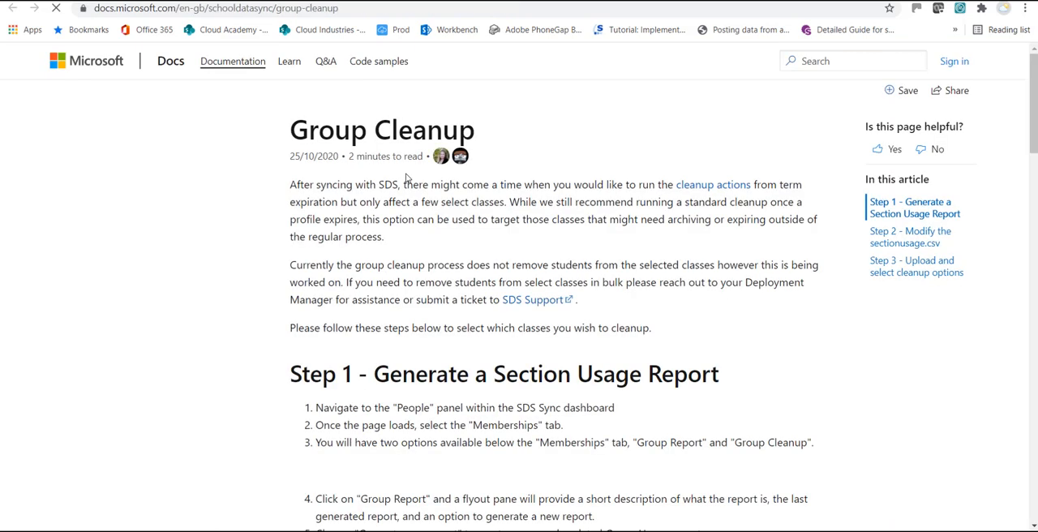
scroll(468, 243, "down", 2)
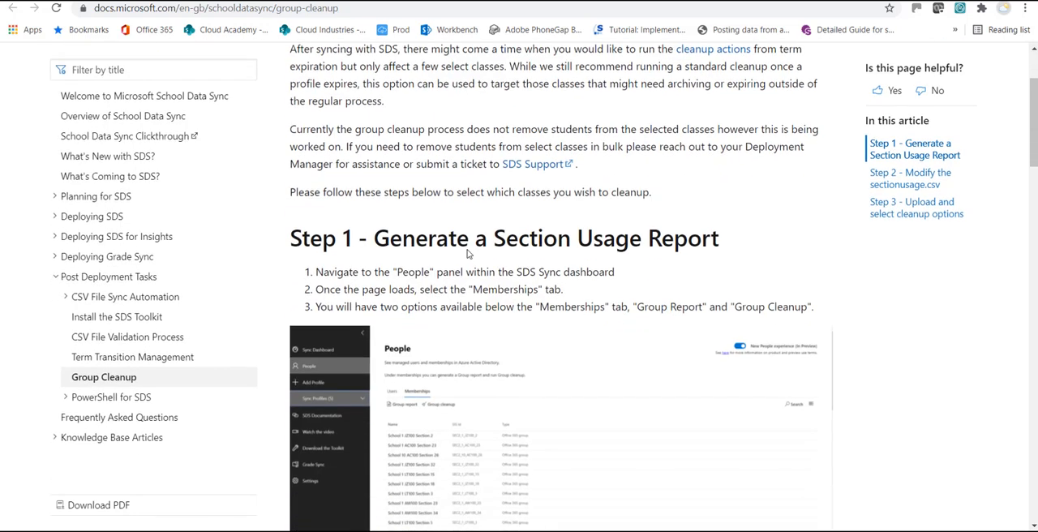
left_click(276, 1)
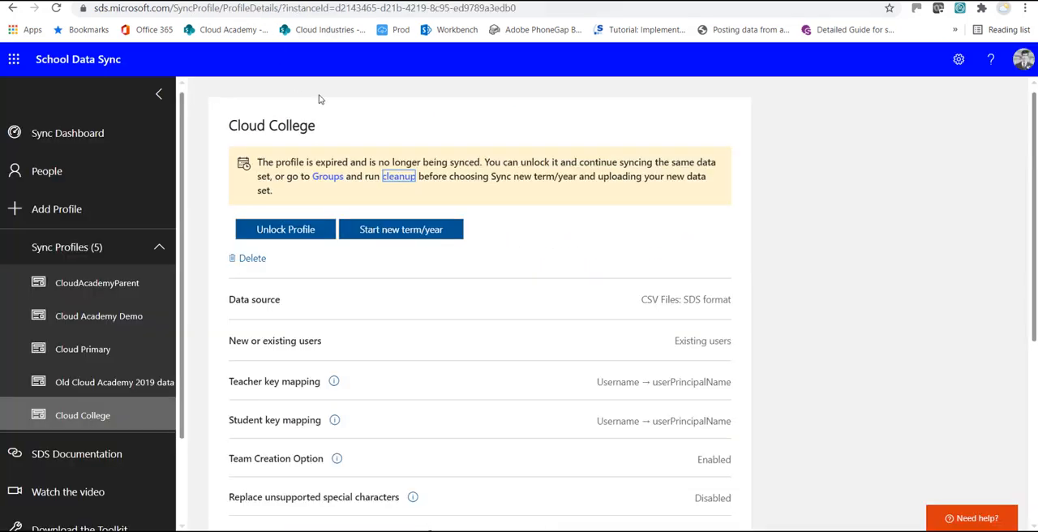
Step: Generate a new section report from the Sections area of the Groups page
left_click(329, 180)
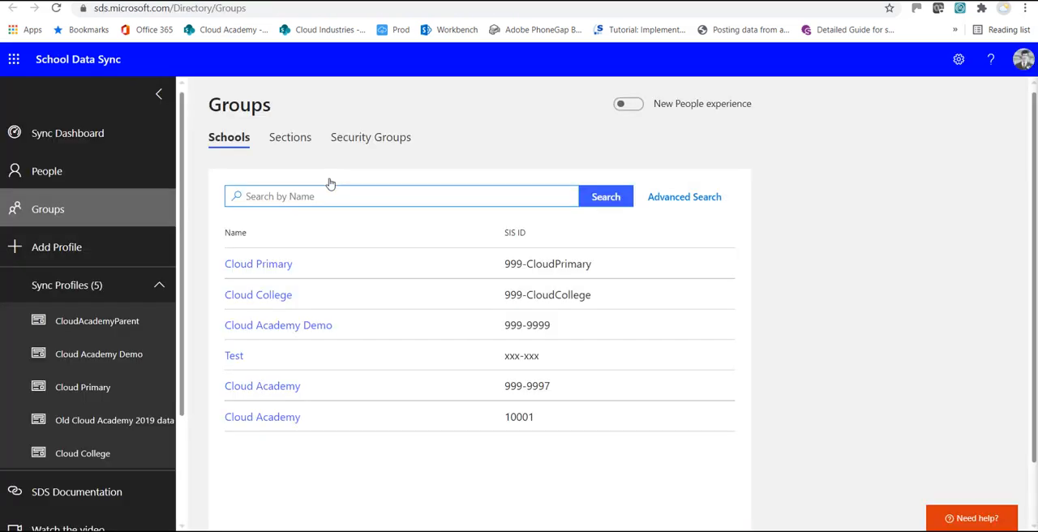
left_click(292, 139)
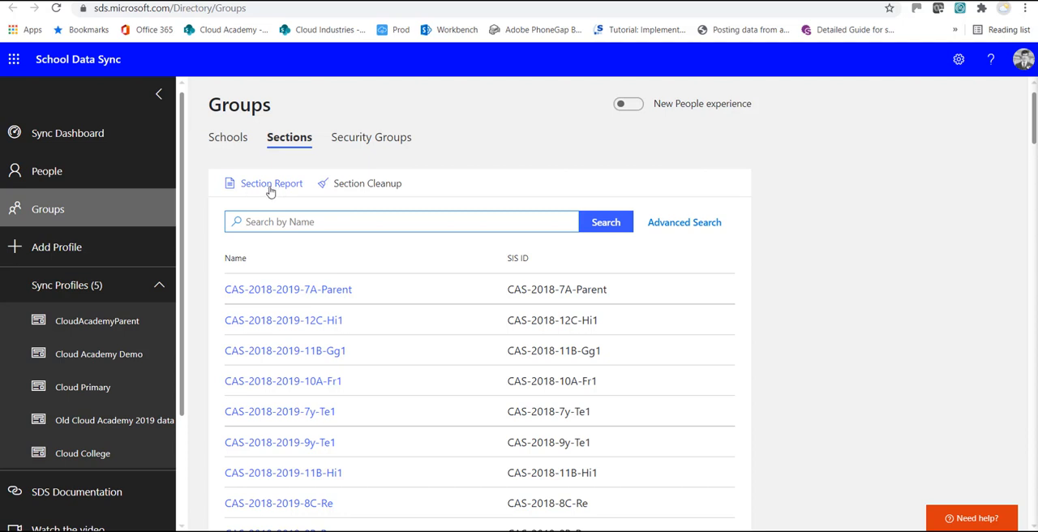
left_click(270, 185)
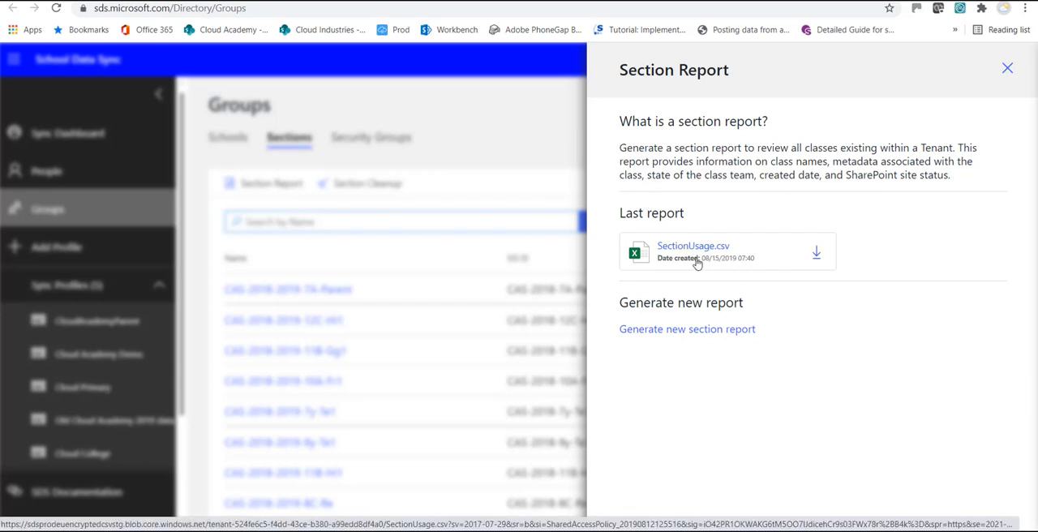
left_click(704, 330)
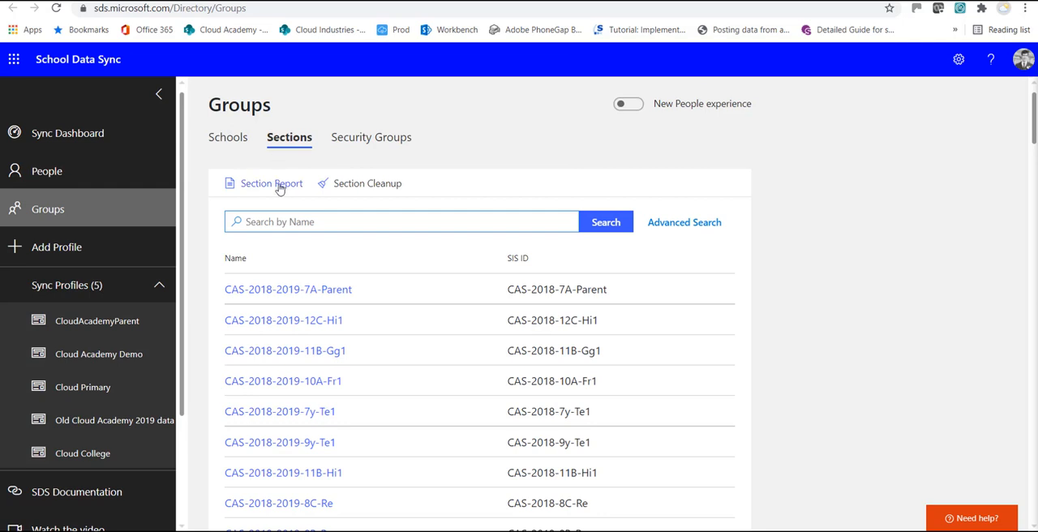
Step: Download the newly generated SectionUsage.csv report and open it in a maximized Excel window
left_click(278, 186)
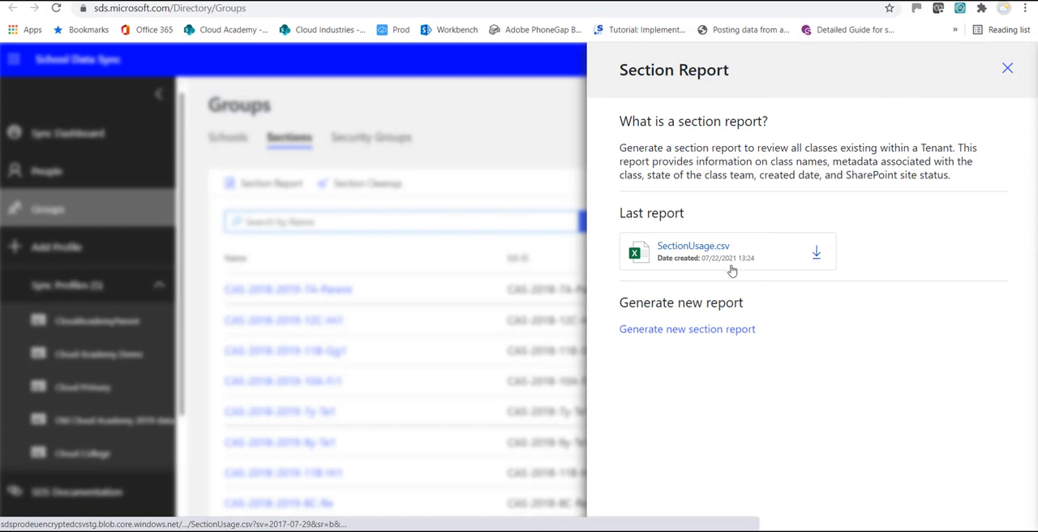
left_click(816, 254)
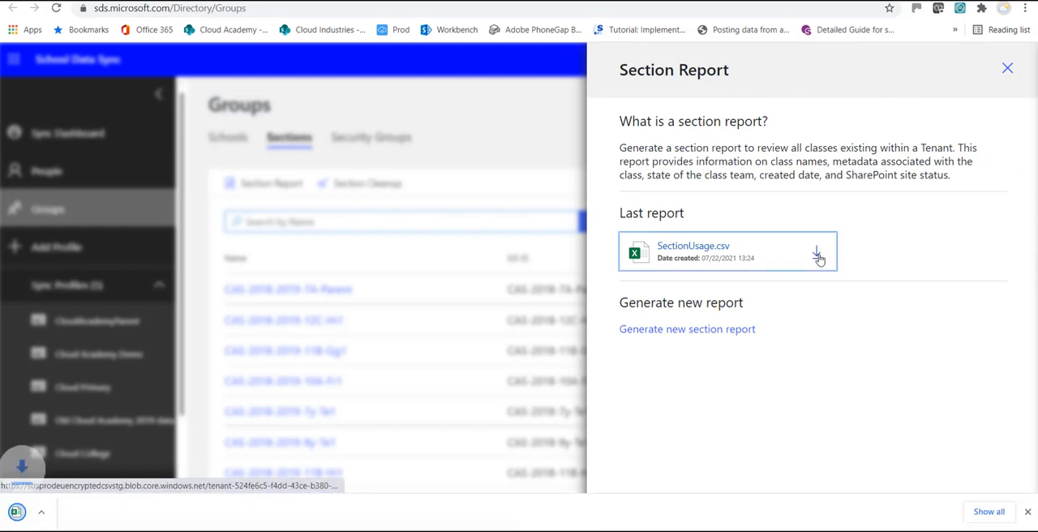
left_click(68, 523)
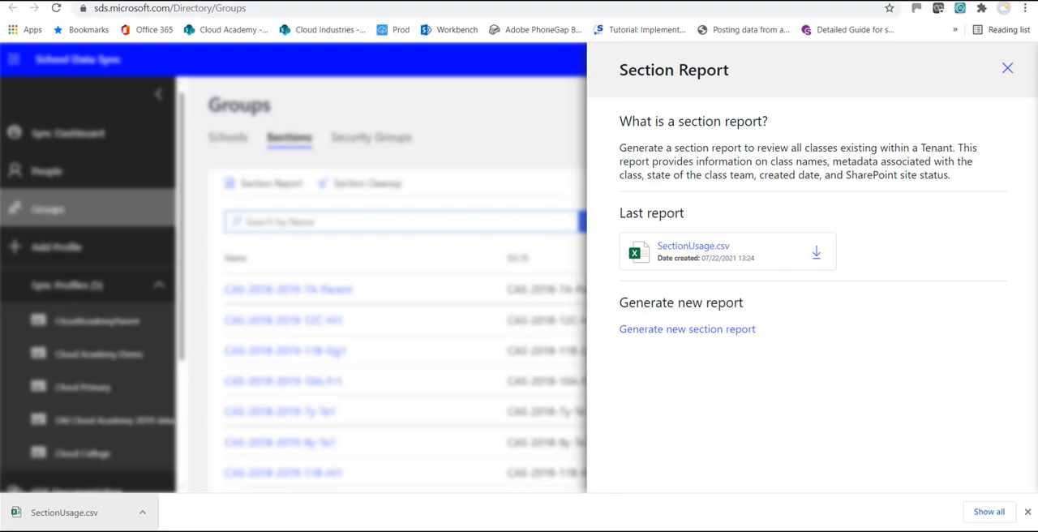
left_click_drag(1036, 231, 487, 118)
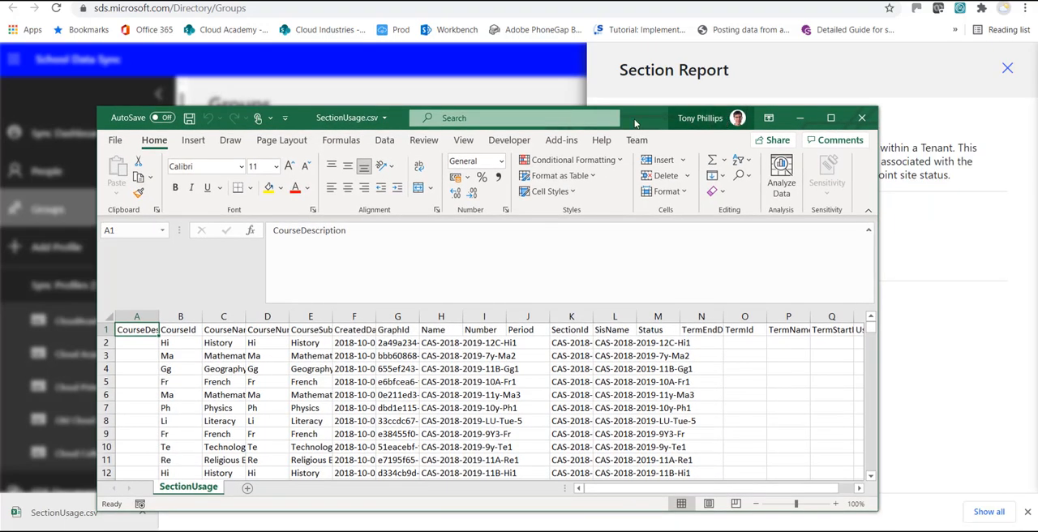
double_click(631, 119)
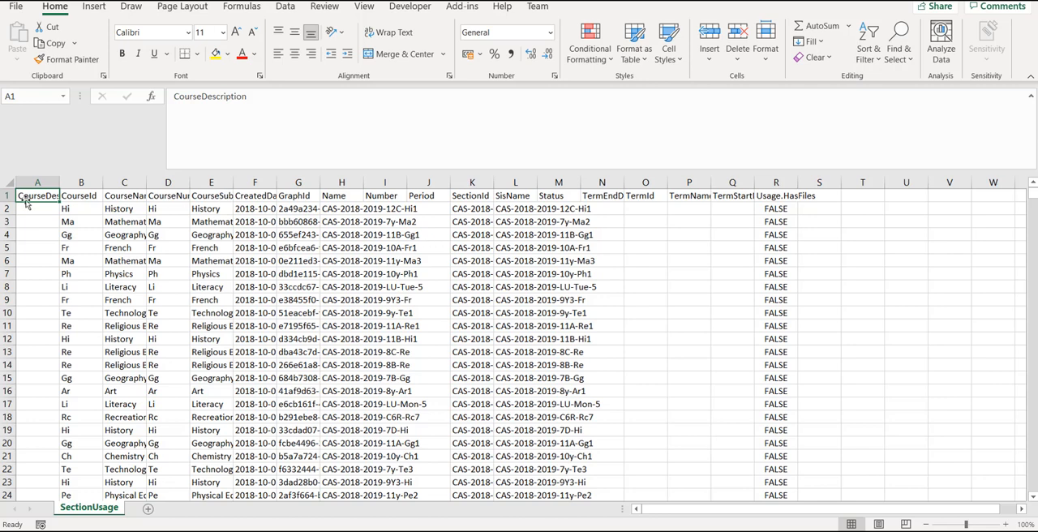
Step: Format the full data range A1:R1421 as a table with headers, using a light blue table style
left_click_drag(1033, 194, 1031, 416)
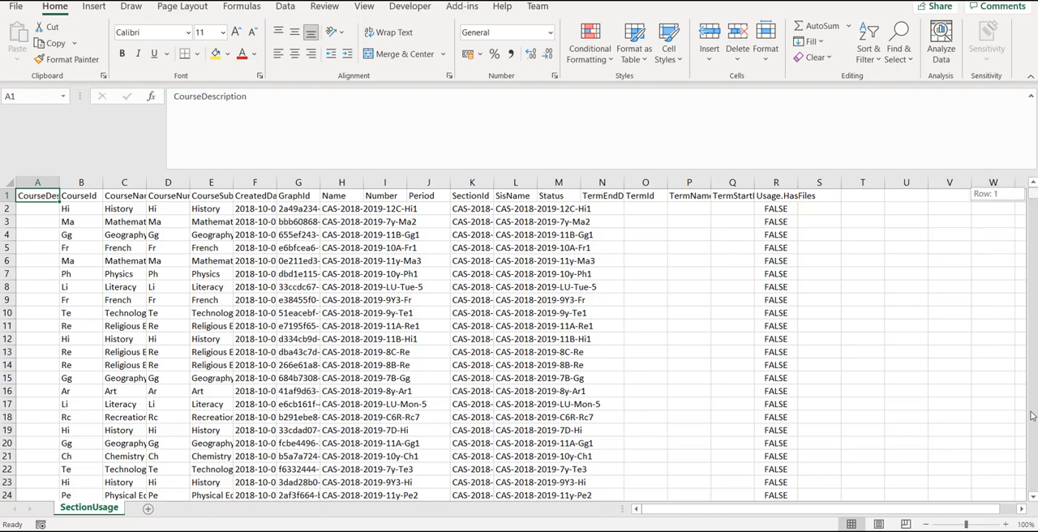
left_click_drag(1034, 500, 1033, 499)
scroll(754, 426, "down", 2)
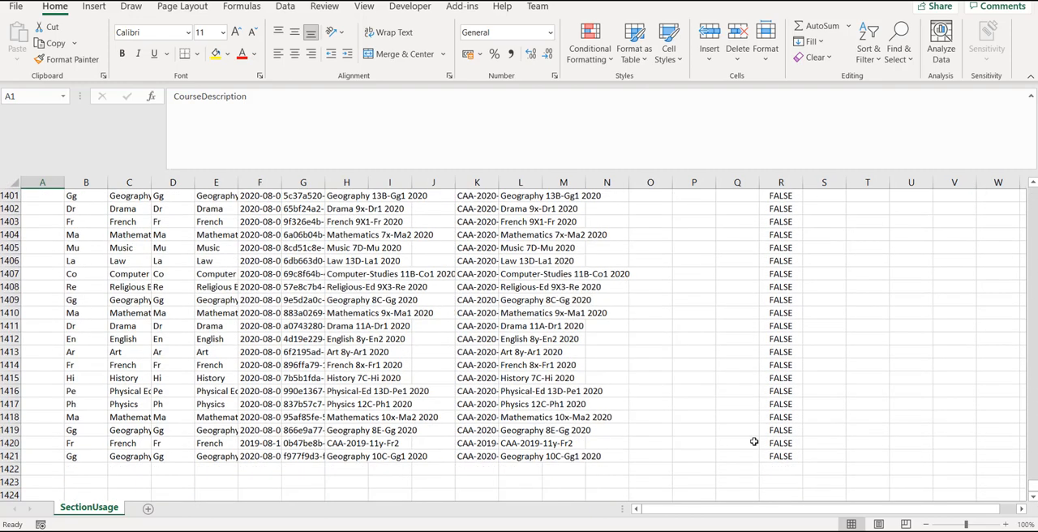
left_click(778, 421, "shift")
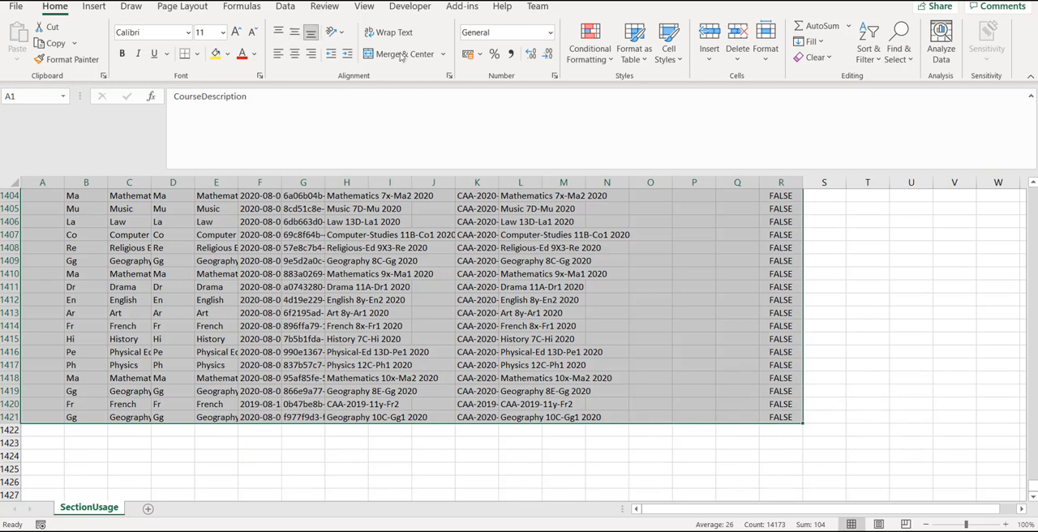
left_click(634, 44)
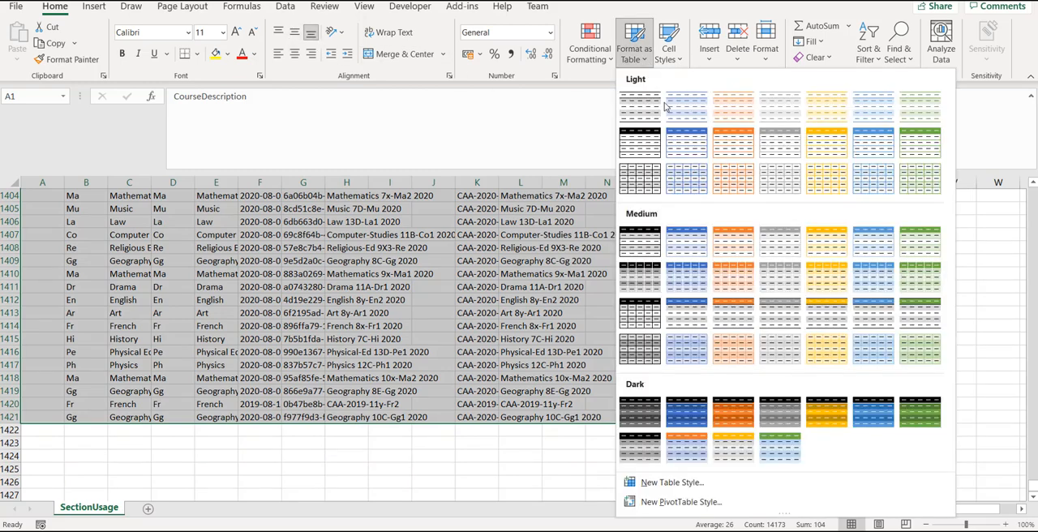
left_click(687, 143)
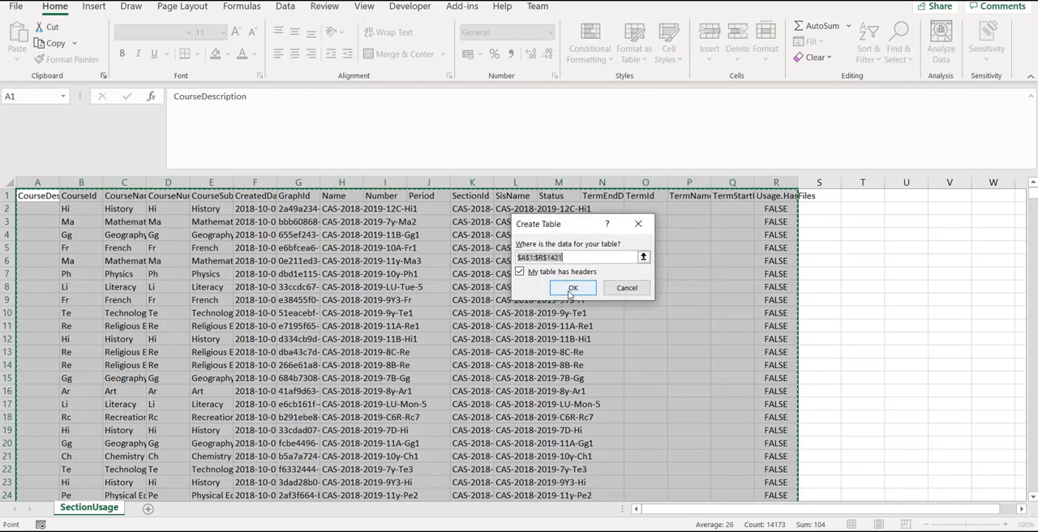
left_click(572, 289)
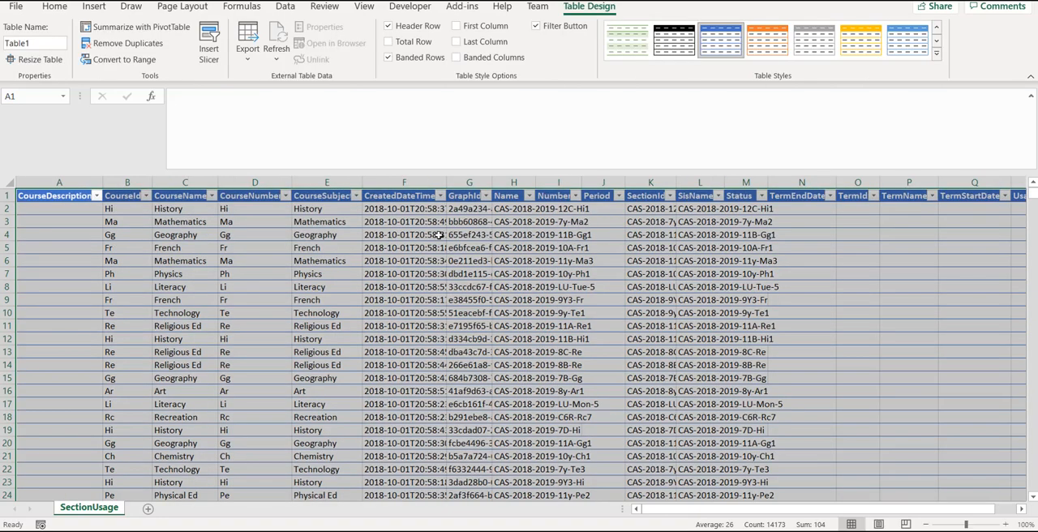
Step: Widen the Name column to show the full class names and sort the table by it from A to Z
left_click(476, 222)
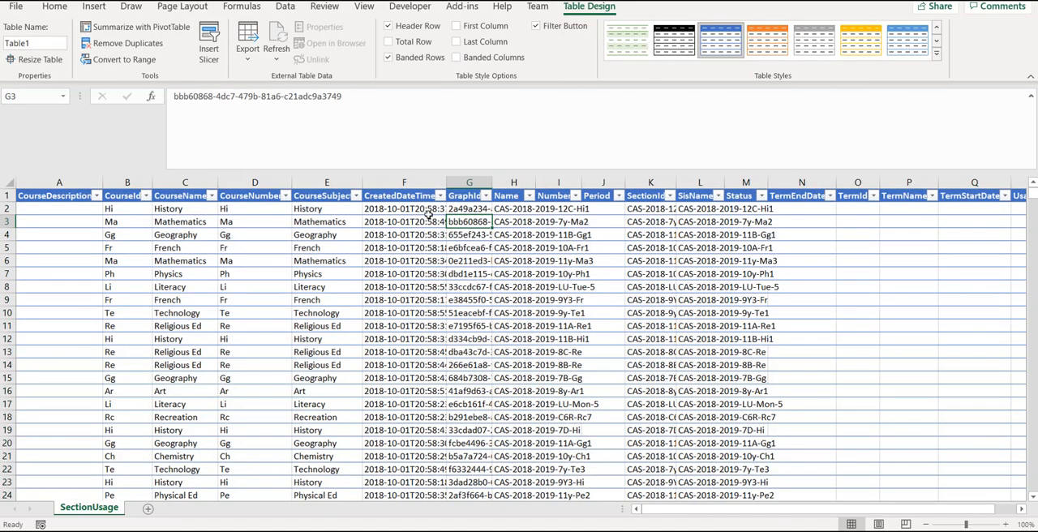
left_click(528, 183)
left_click_drag(528, 184, 662, 183)
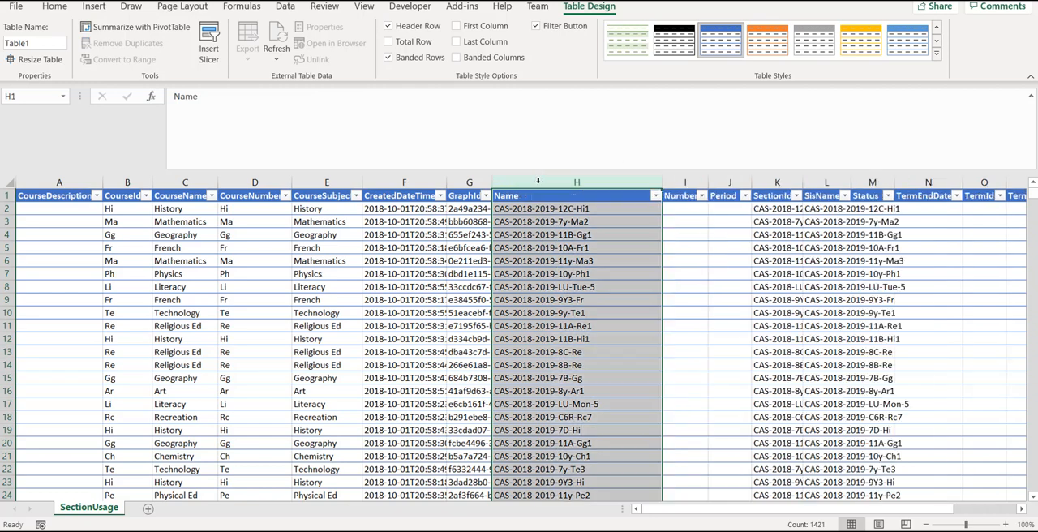
left_click(655, 196)
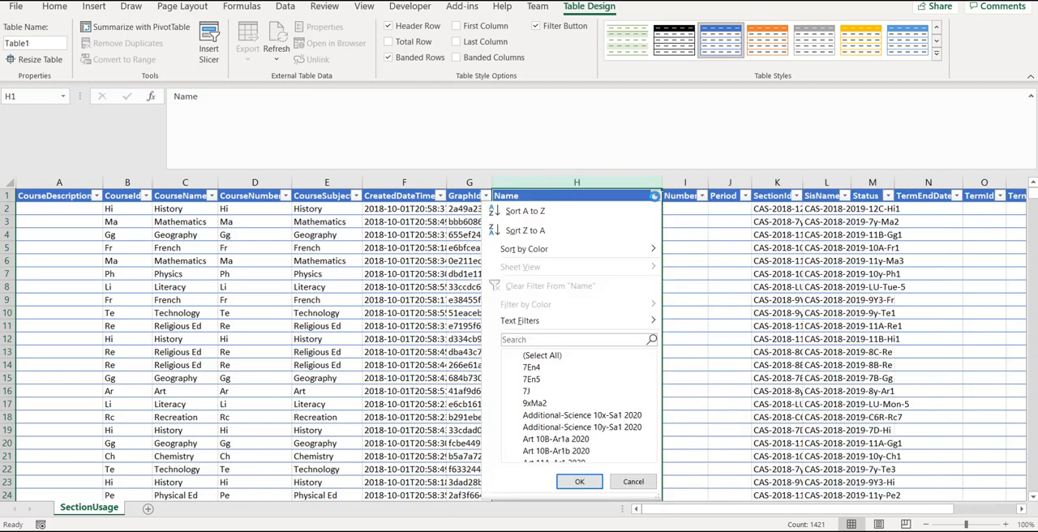
left_click(594, 217)
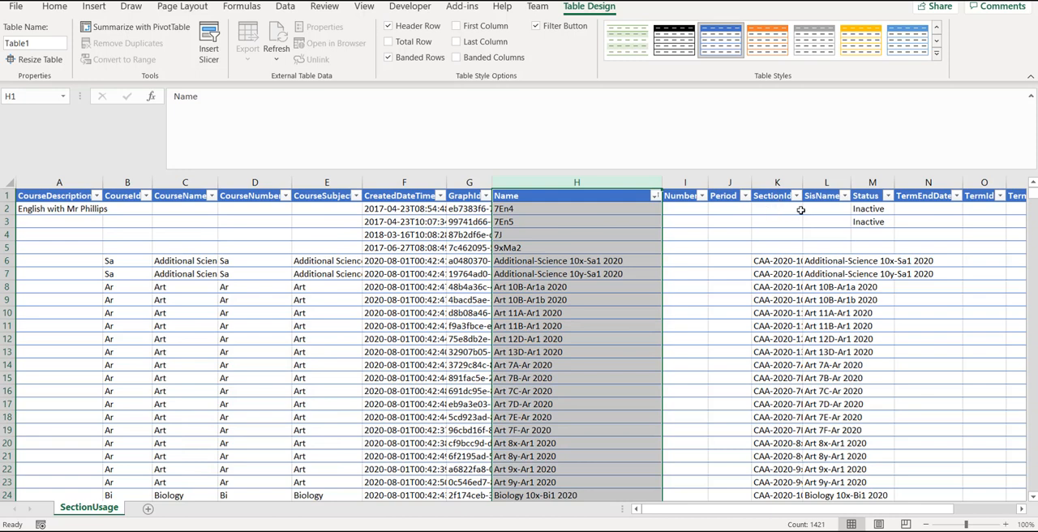
Step: Widen the SectionId column to show the full IDs and sort the table by it from A to Z
left_click_drag(798, 183, 946, 200)
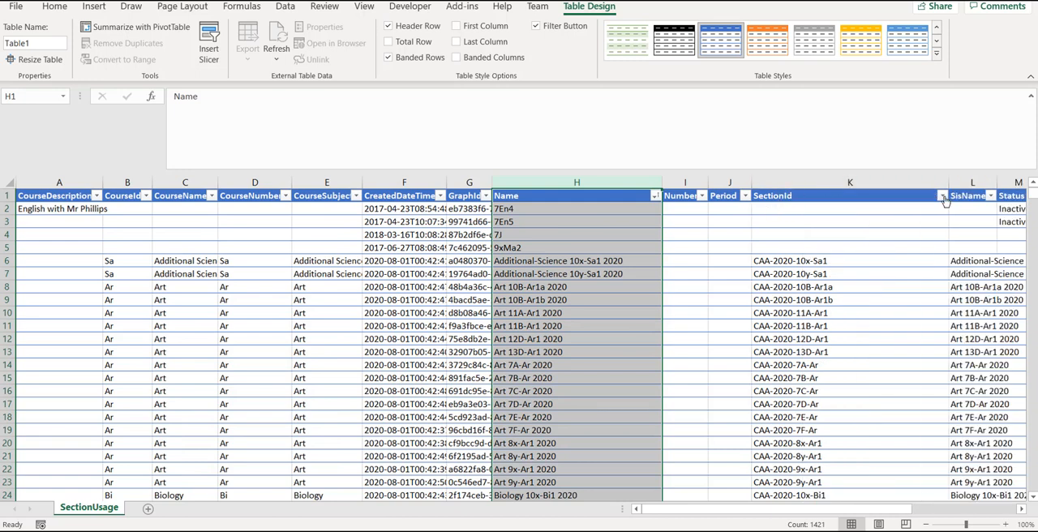
left_click(941, 197)
left_click(832, 217)
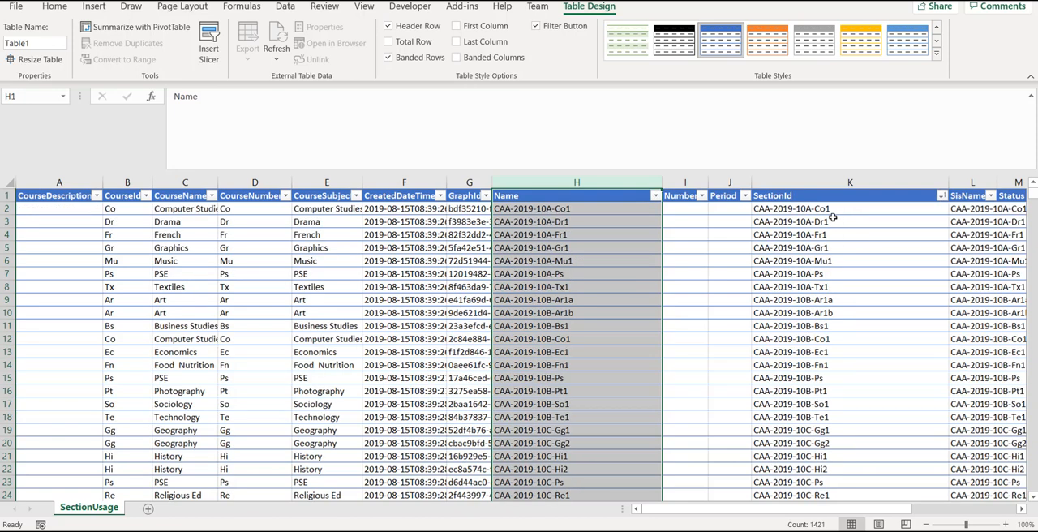
left_click(842, 234)
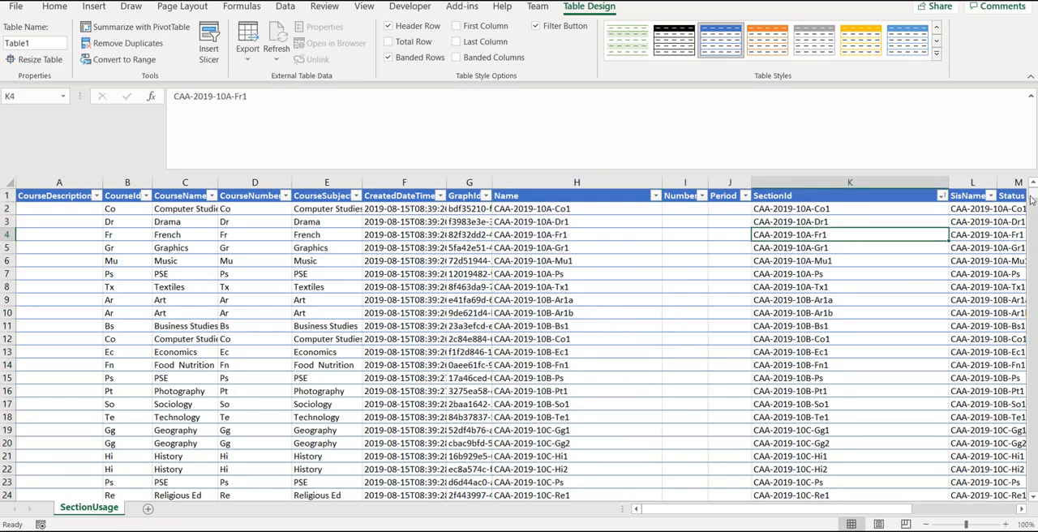
Step: Search the sheet for "col" to locate the college sections, and compare the 2019 and 2020 SectionId entries
left_click_drag(1031, 199, 1014, 472)
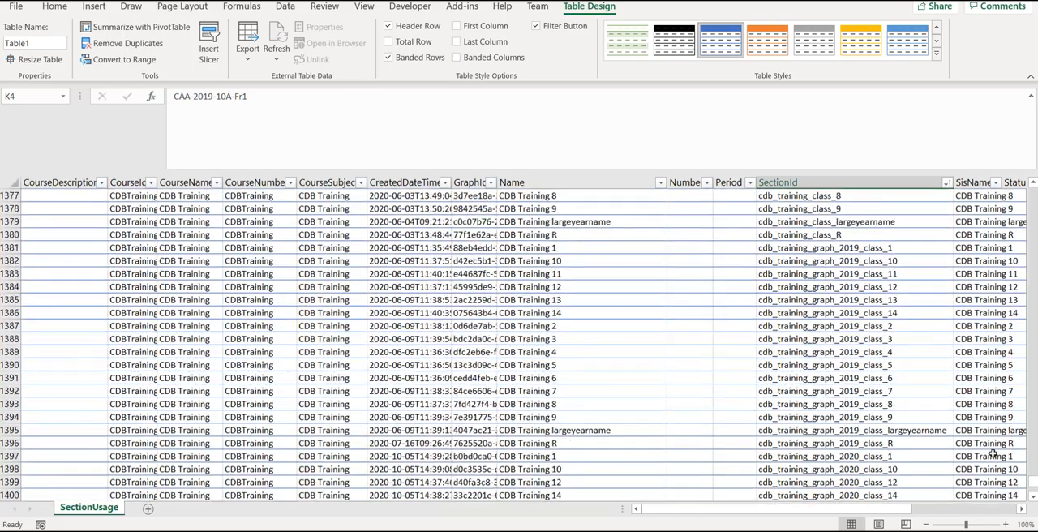
scroll(993, 452, "down", 4)
left_click(629, 351)
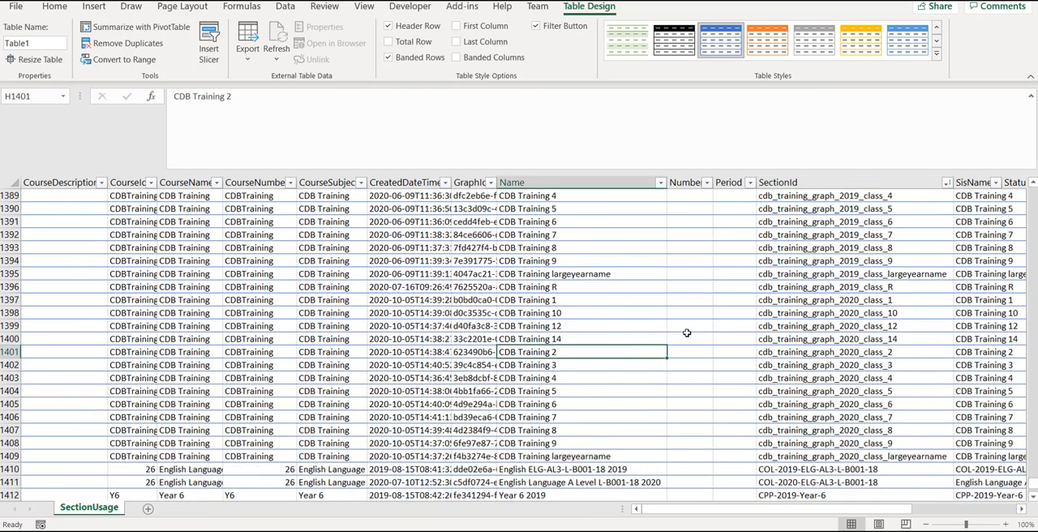
key("ctrl+f")
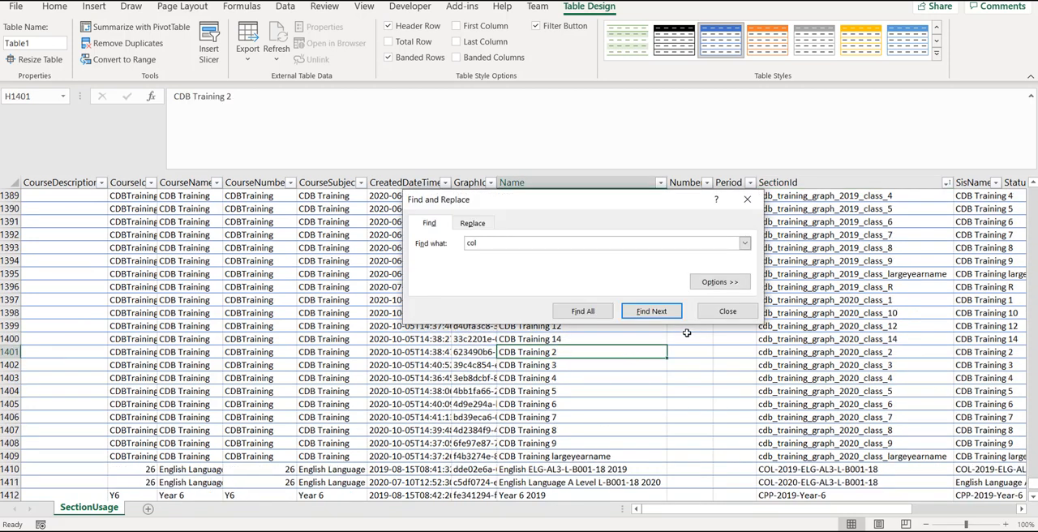
key("Return")
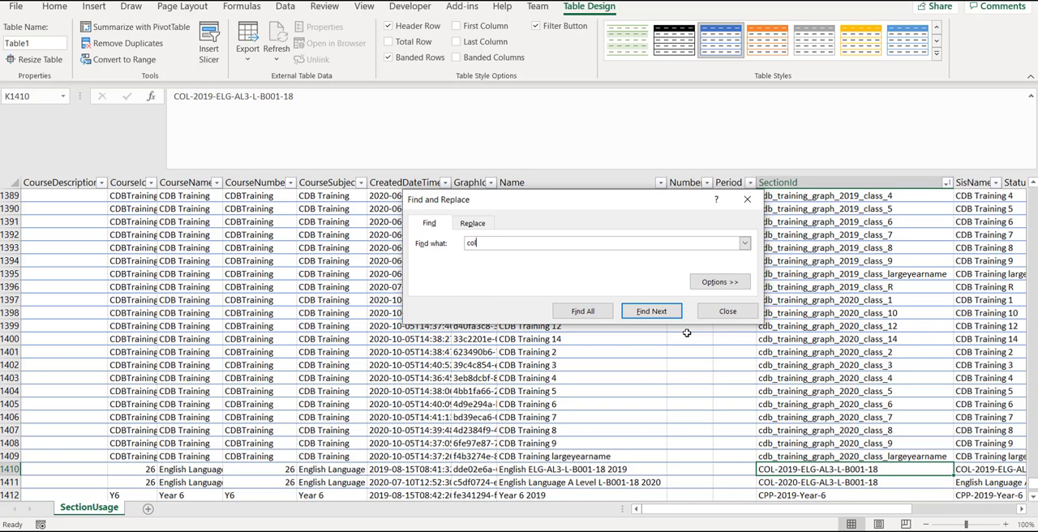
scroll(817, 428, "down", 2)
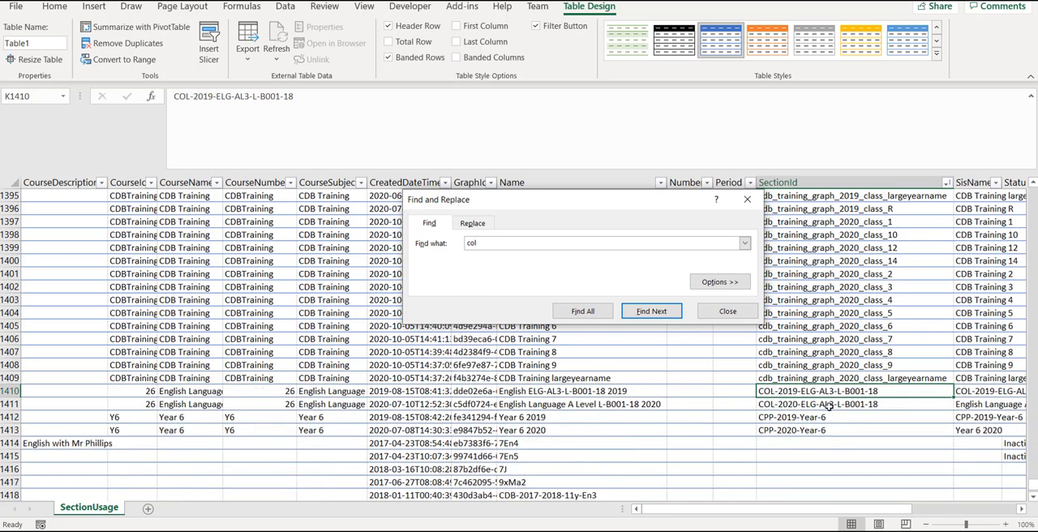
left_click_drag(827, 405, 823, 403)
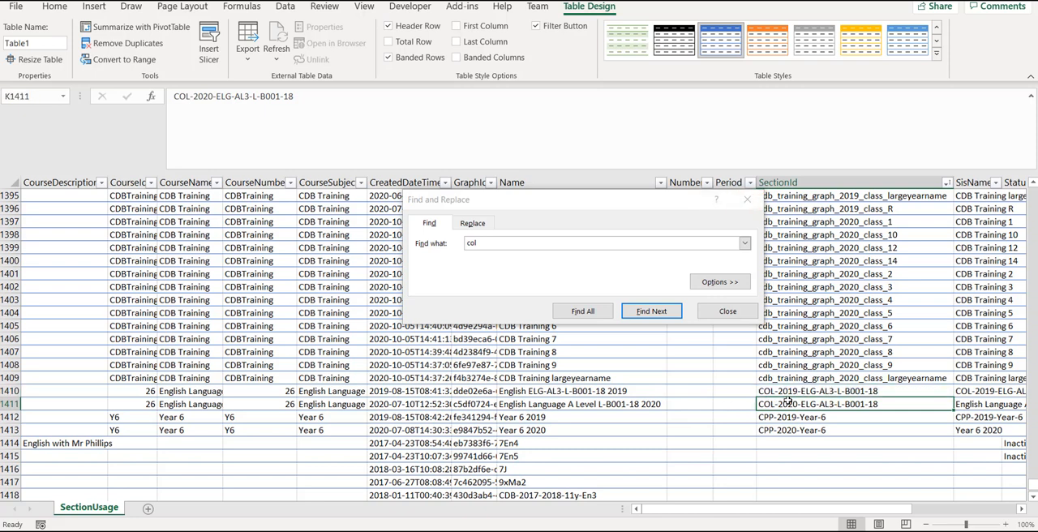
left_click_drag(787, 402, 640, 403)
left_click(773, 390)
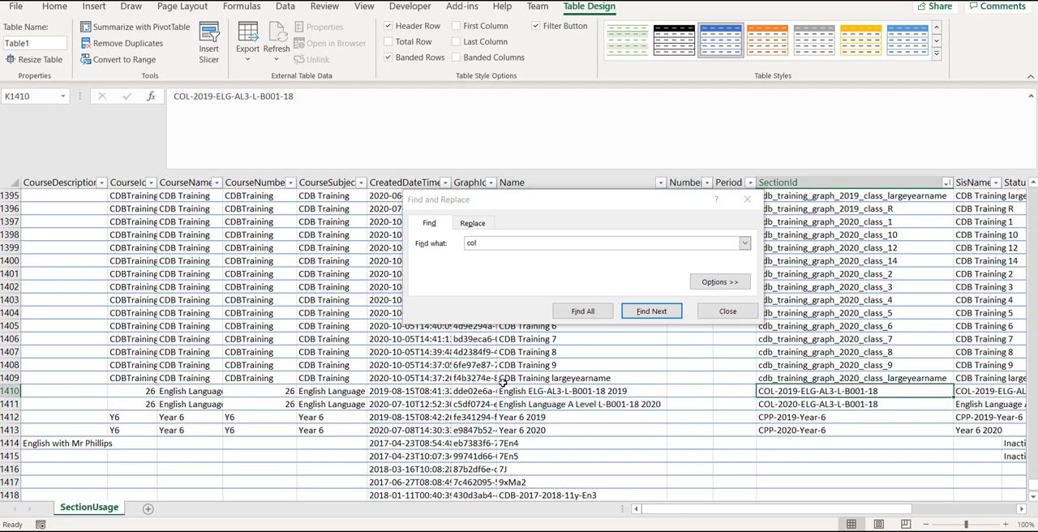
Step: Delete all data rows above the COL-2020 section, from row 2 through row 1410
left_click(9, 390)
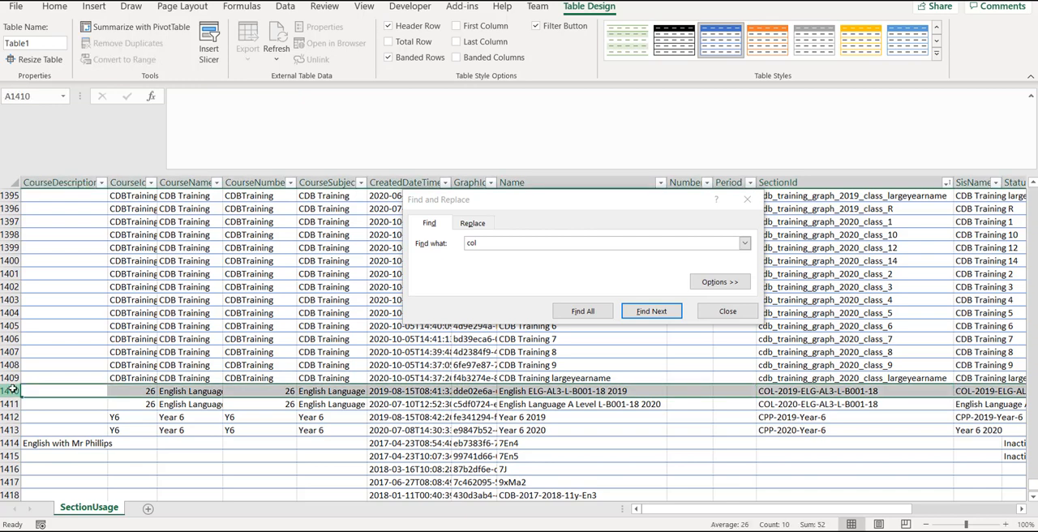
left_click_drag(1032, 489, 1032, 188)
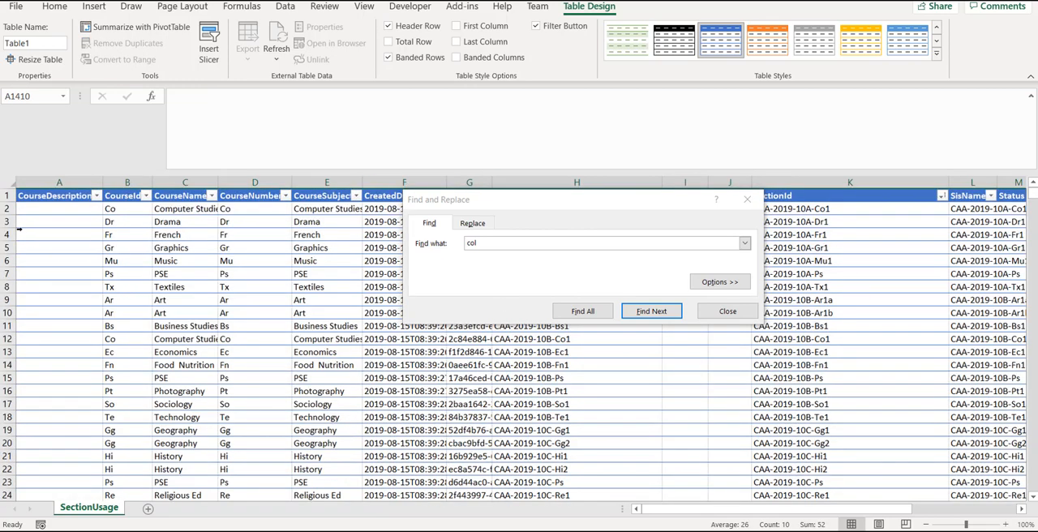
left_click(7, 209, "shift")
right_click(5, 208)
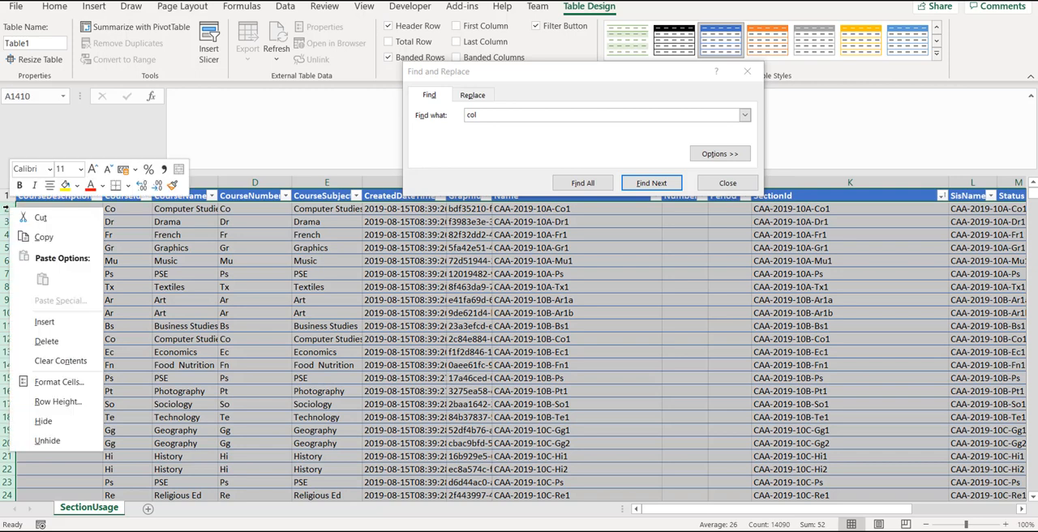
left_click(46, 341)
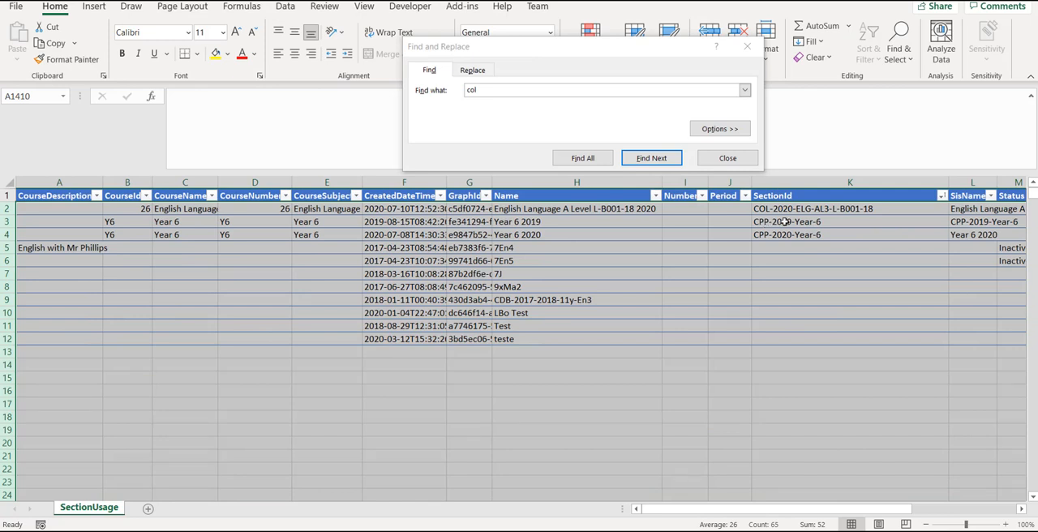
Step: Remove rows 3 to 12 below the COL-2020 section so the table lists only that class
left_click(15, 221)
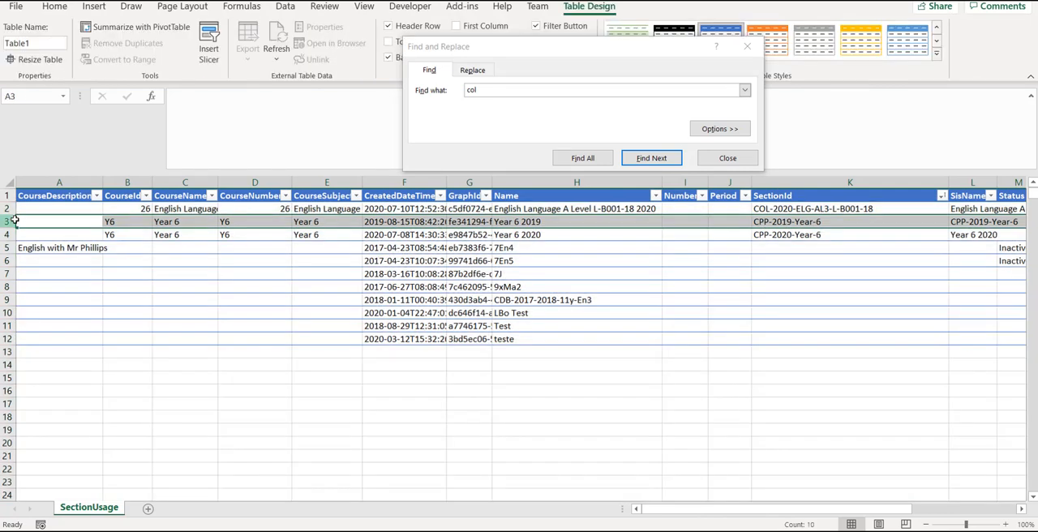
left_click(10, 338, "shift")
right_click(10, 339)
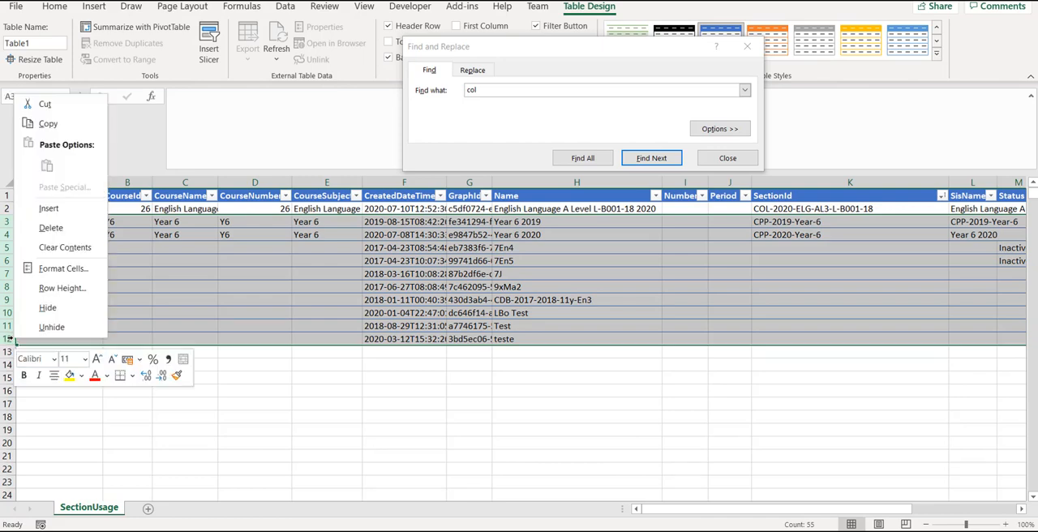
left_click(65, 247)
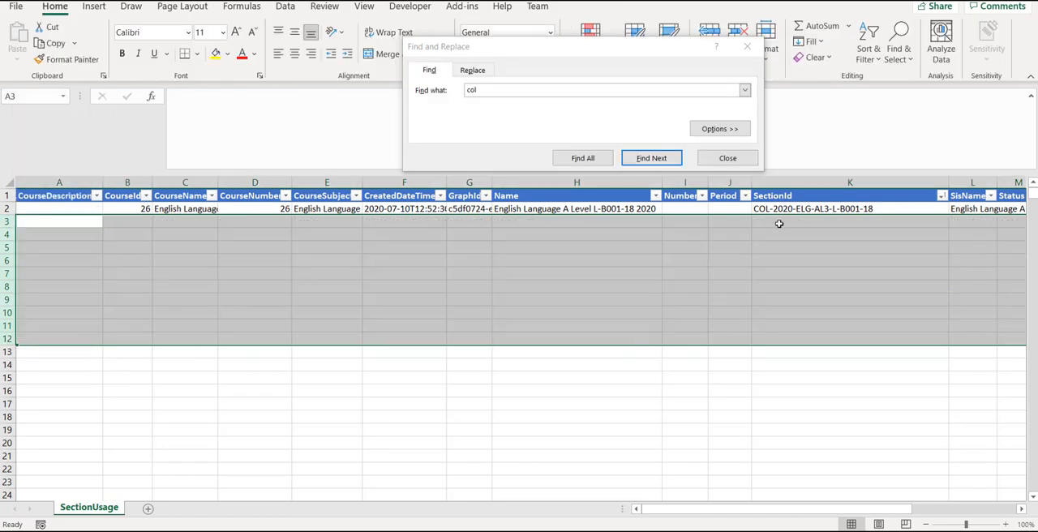
Step: Save the reduced section report using Save As
left_click(785, 208)
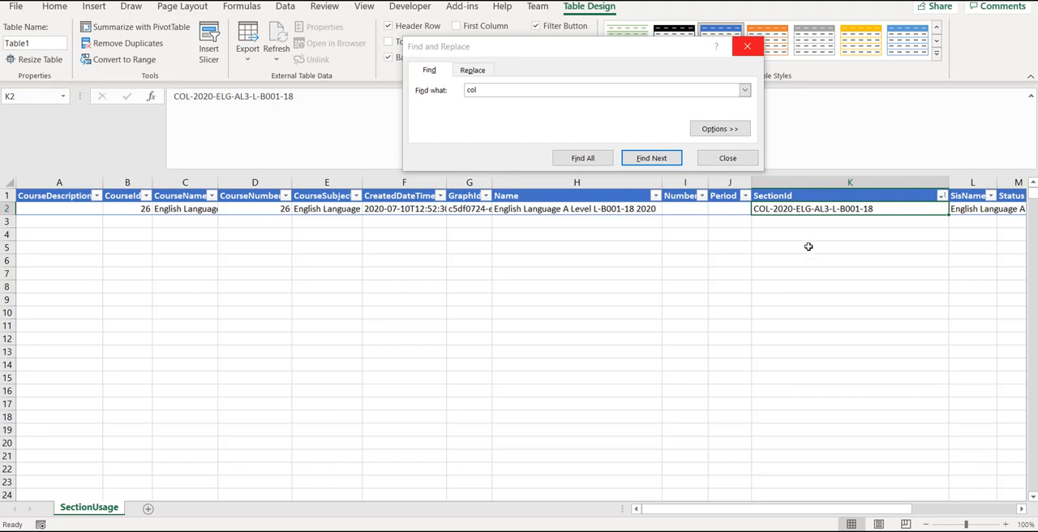
left_click(23, 10)
left_click(52, 187)
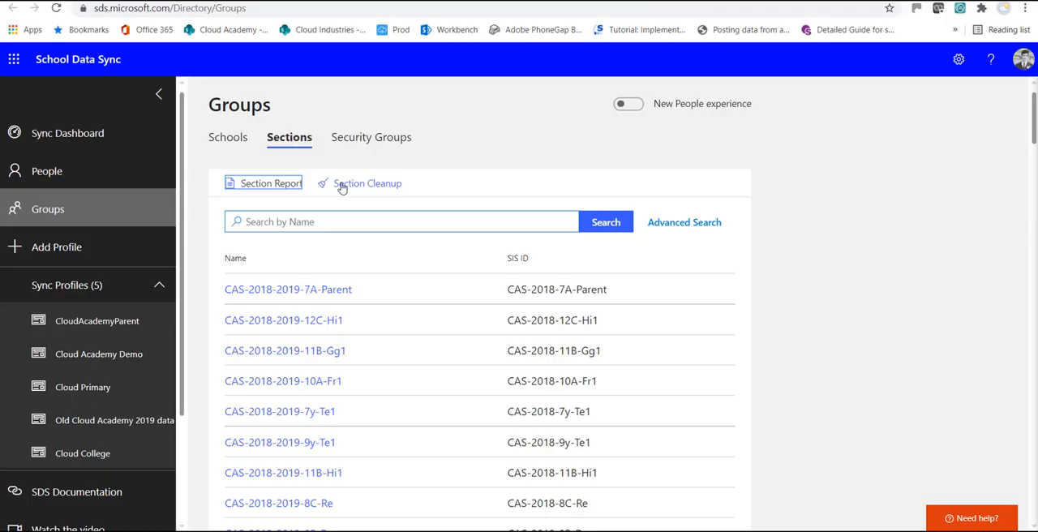
Step: Switch to School Data Sync and upload SectionUsage.csv as the section report for a Section Cleanup
left_click(342, 186)
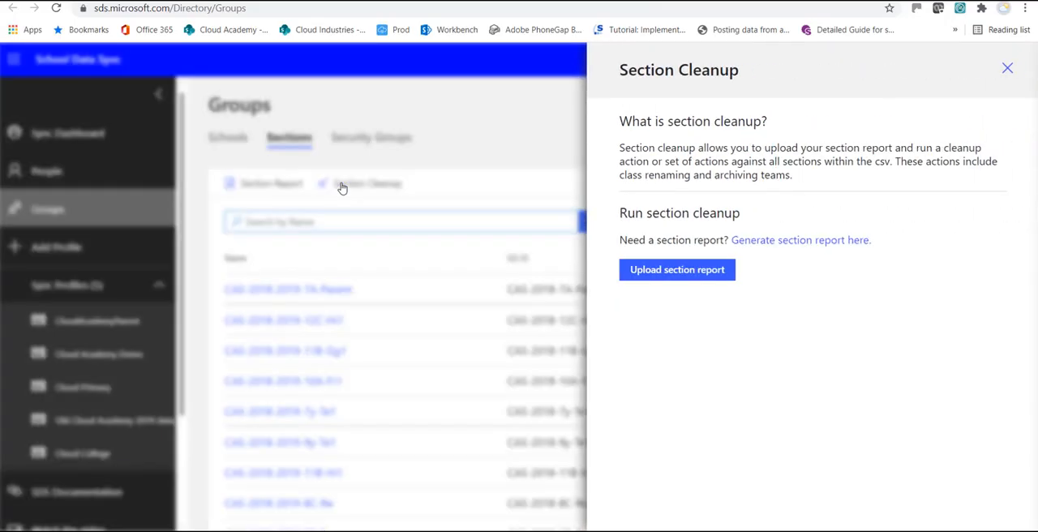
left_click(679, 272)
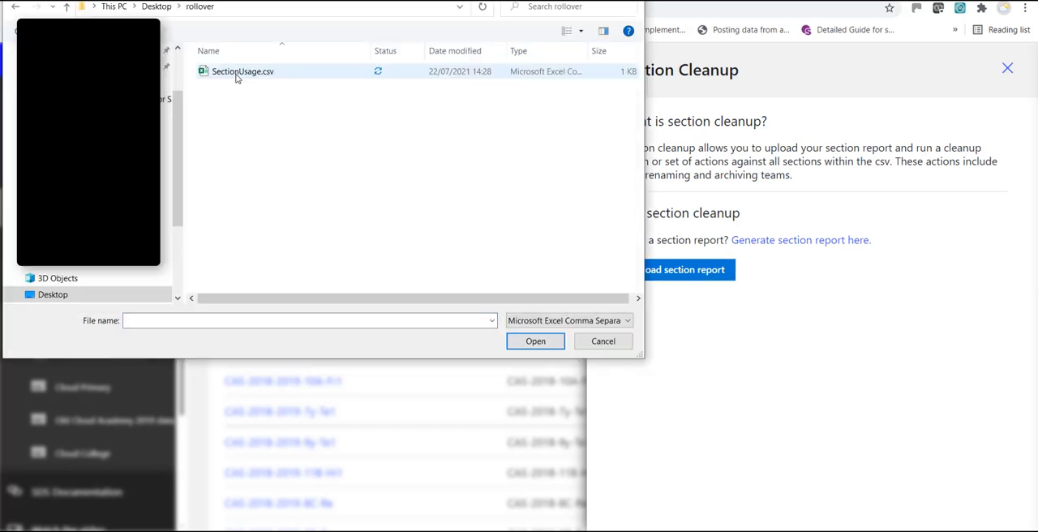
double_click(235, 76)
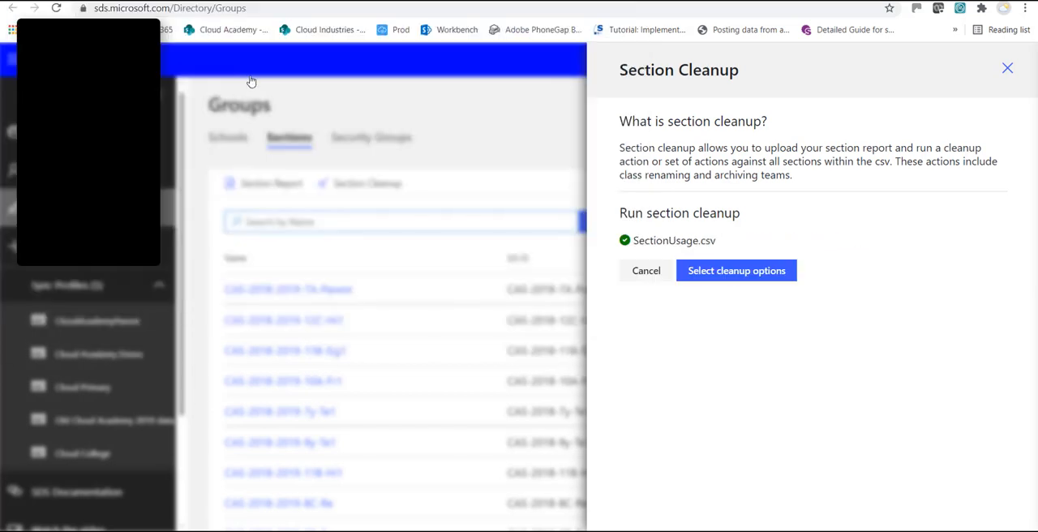
Step: Run the section cleanup with only the Archive Teams action selected, and close the cleanup pane
left_click(731, 271)
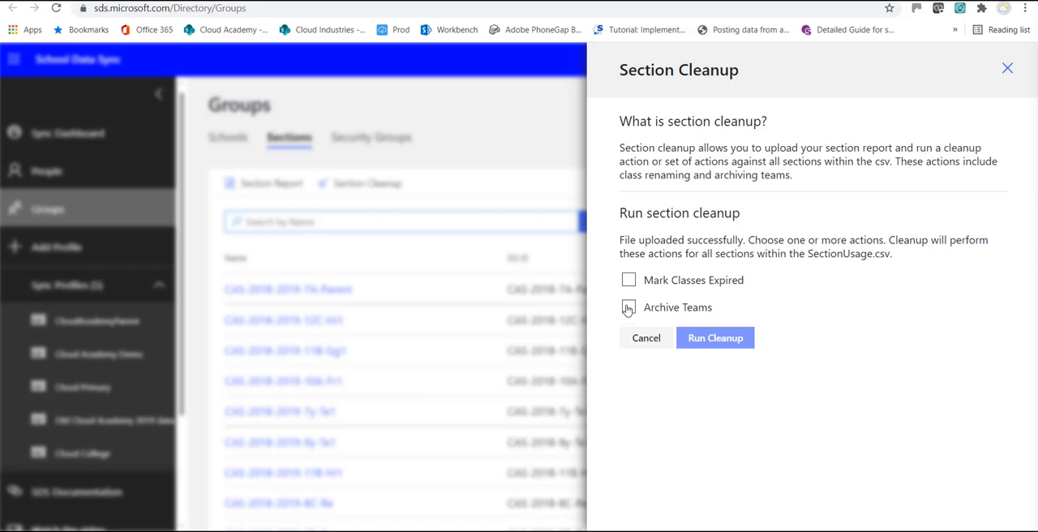
left_click(628, 309)
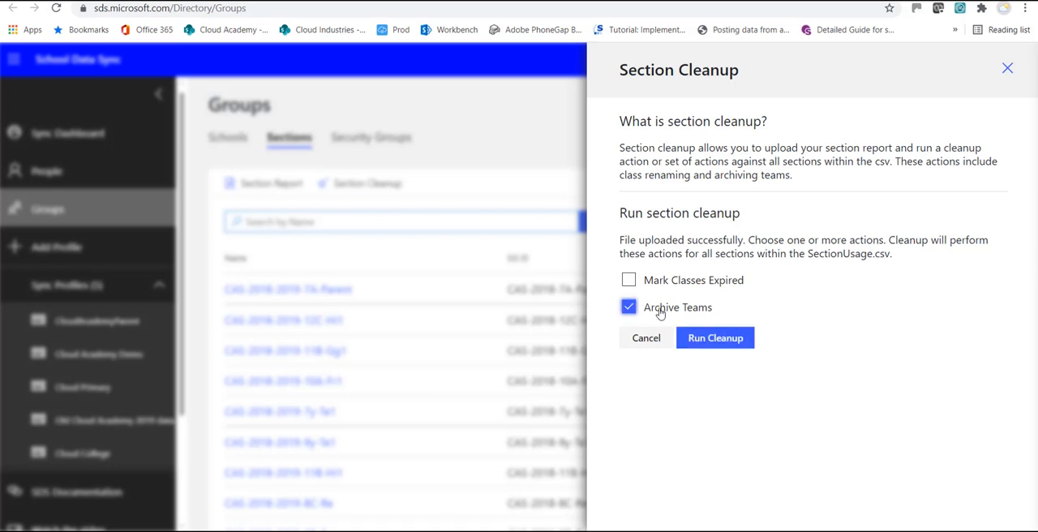
left_click(721, 343)
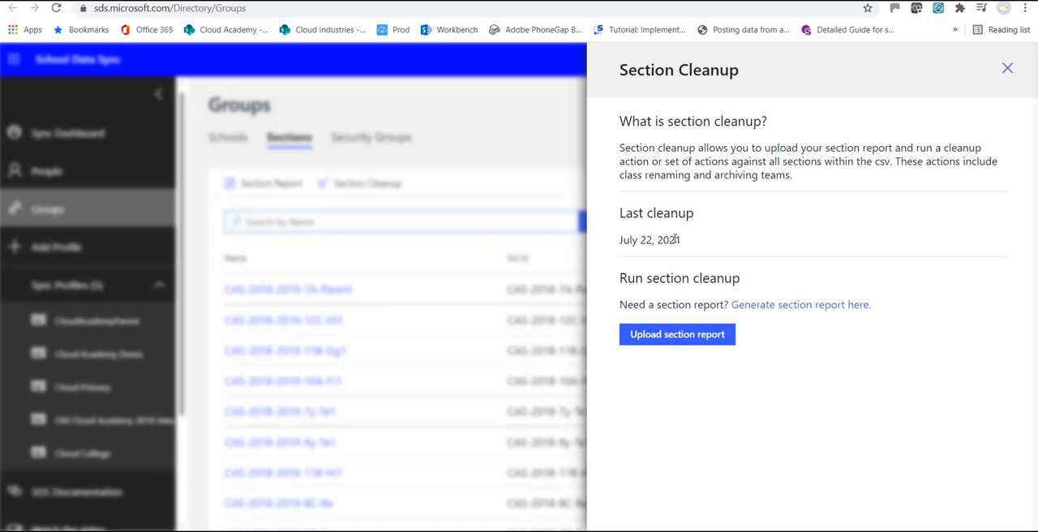
left_click(1007, 69)
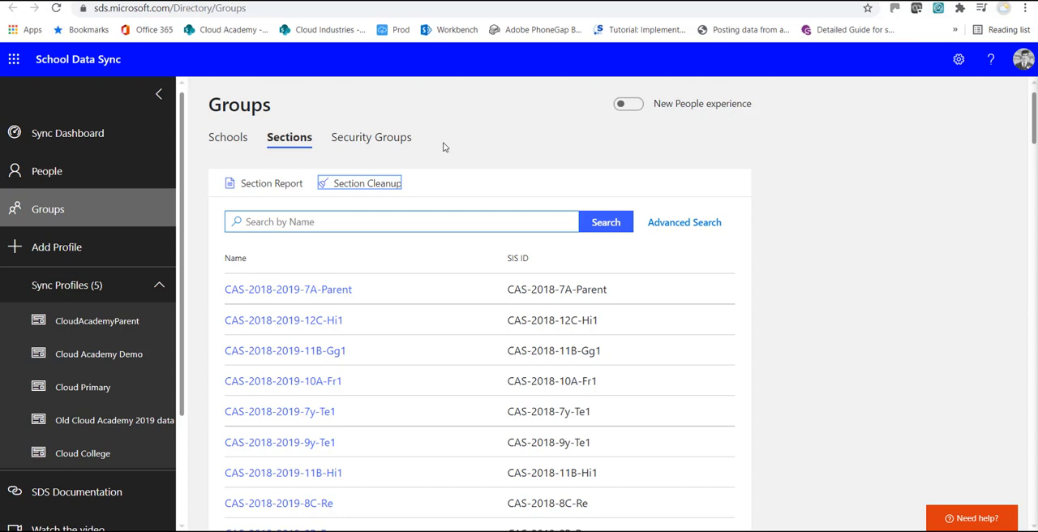
Step: Start a new term/year for the Cloud College sync profile and set its expiration date to 01/07/2022
left_click(126, 459)
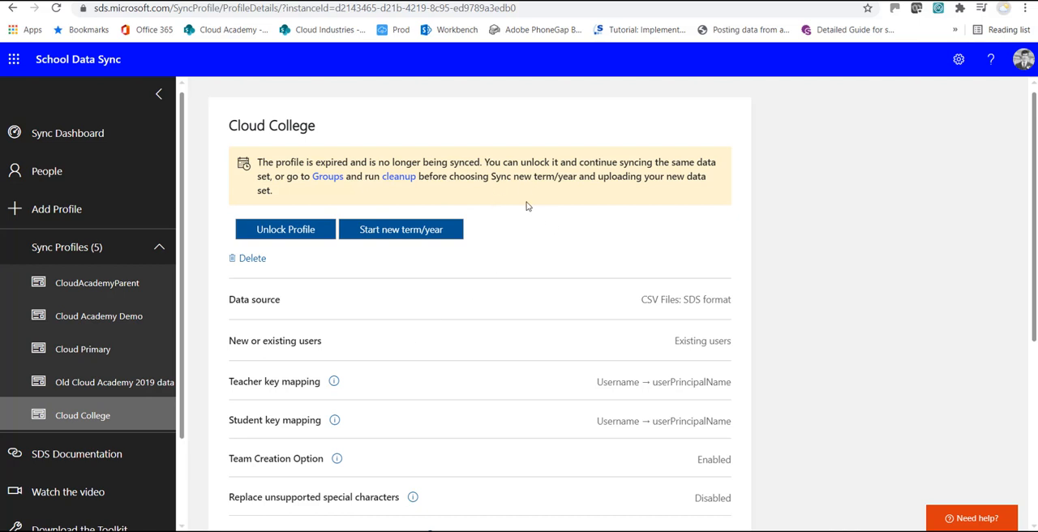
left_click(442, 231)
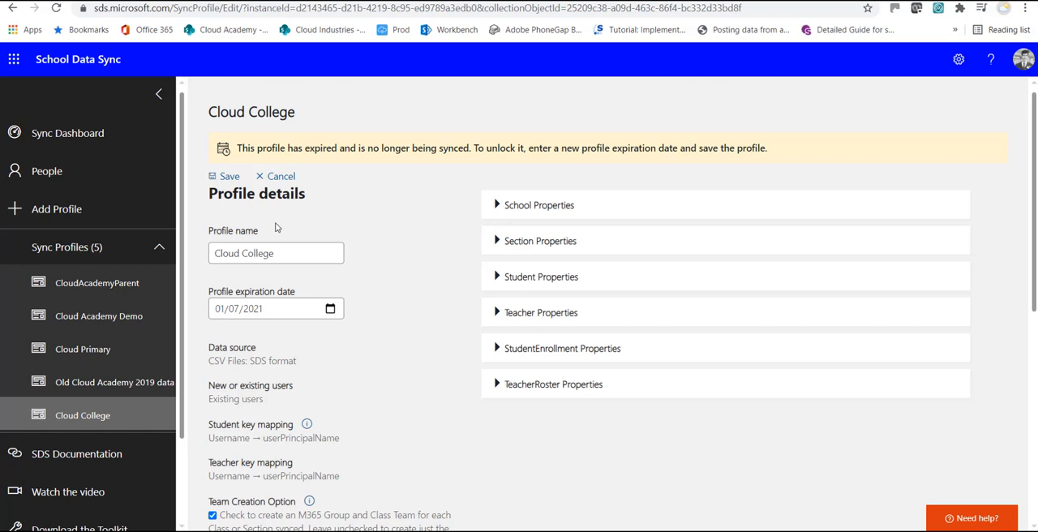
scroll(352, 229, "down", 1)
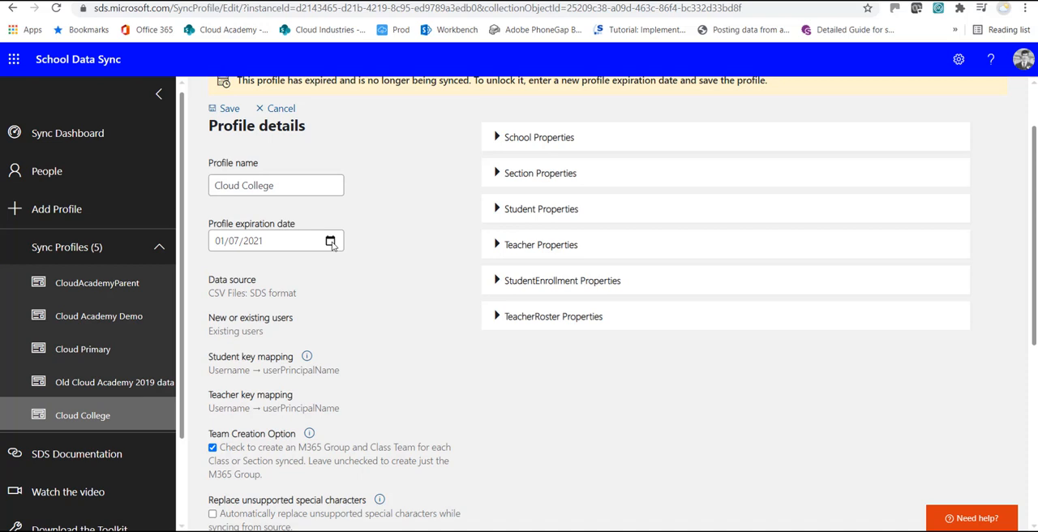
left_click(303, 244)
left_click(252, 242)
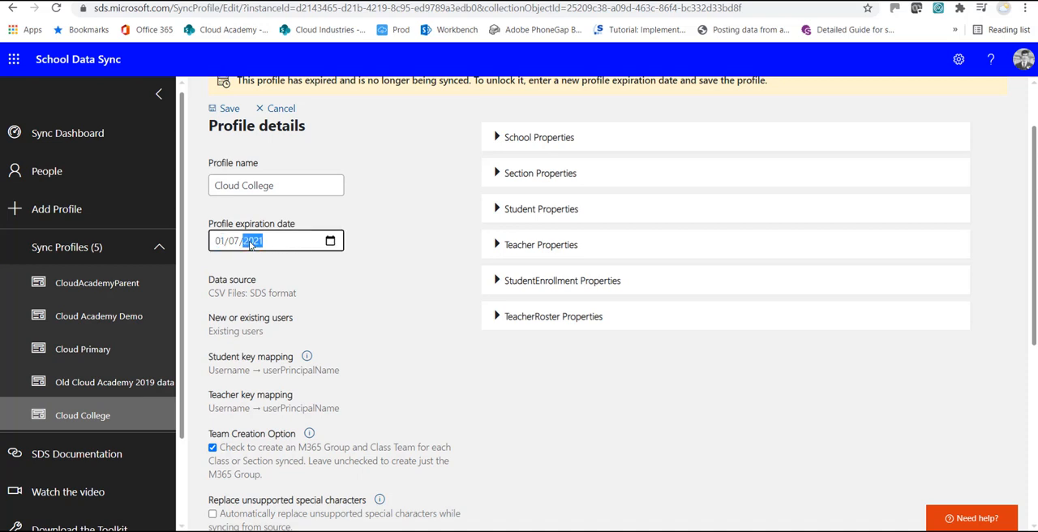
type("2022")
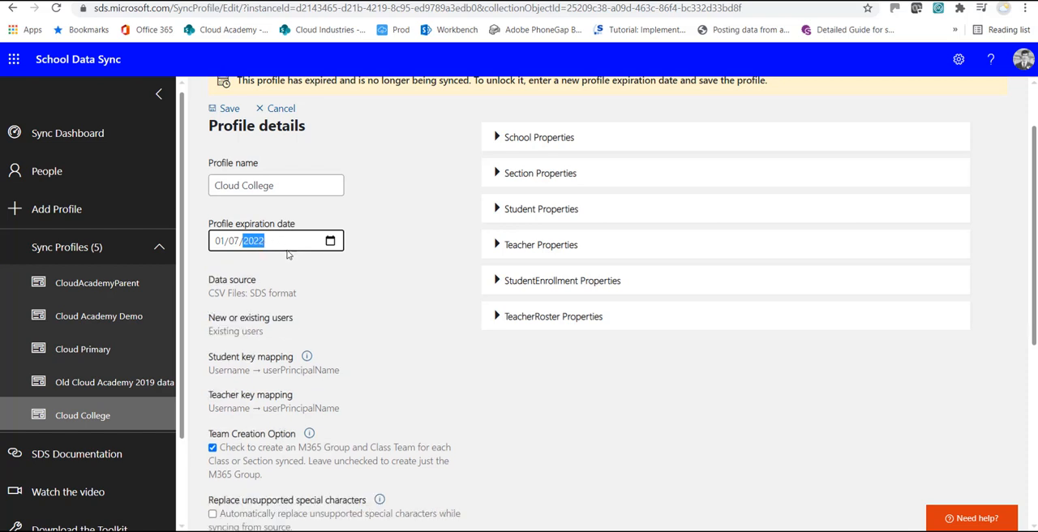
left_click(324, 275)
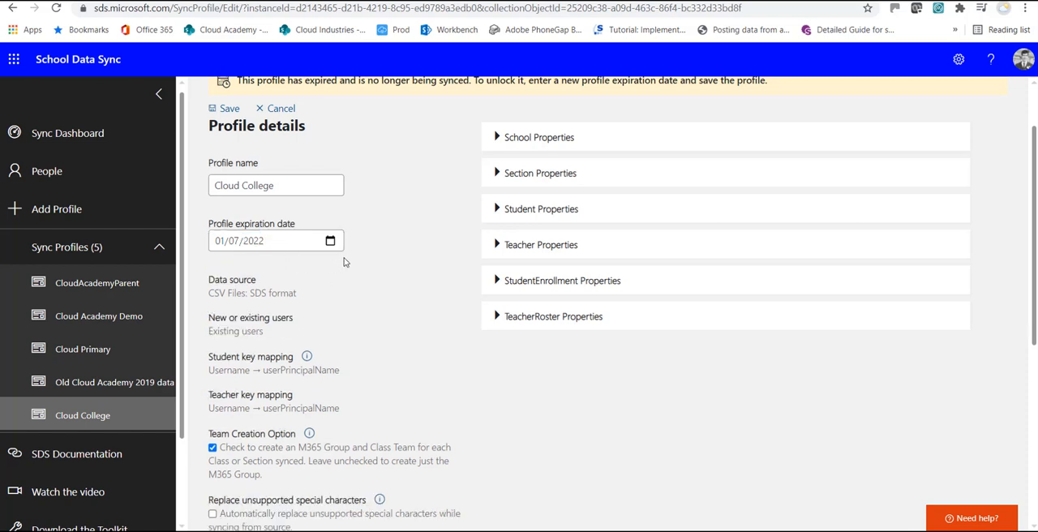
Step: Enable Sync to Insights for the Cloud College profile and save the profile
scroll(397, 251, "down", 3)
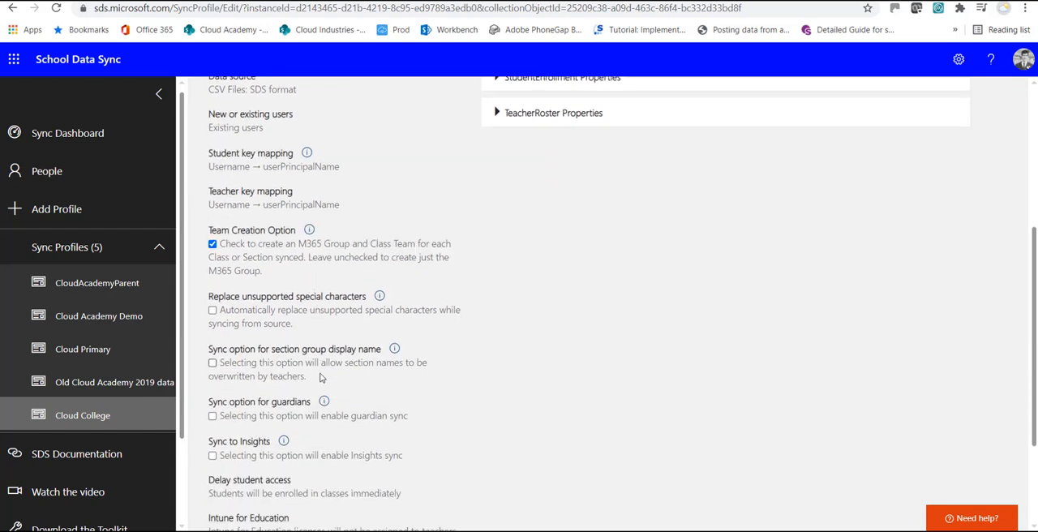
scroll(340, 407, "down", 1)
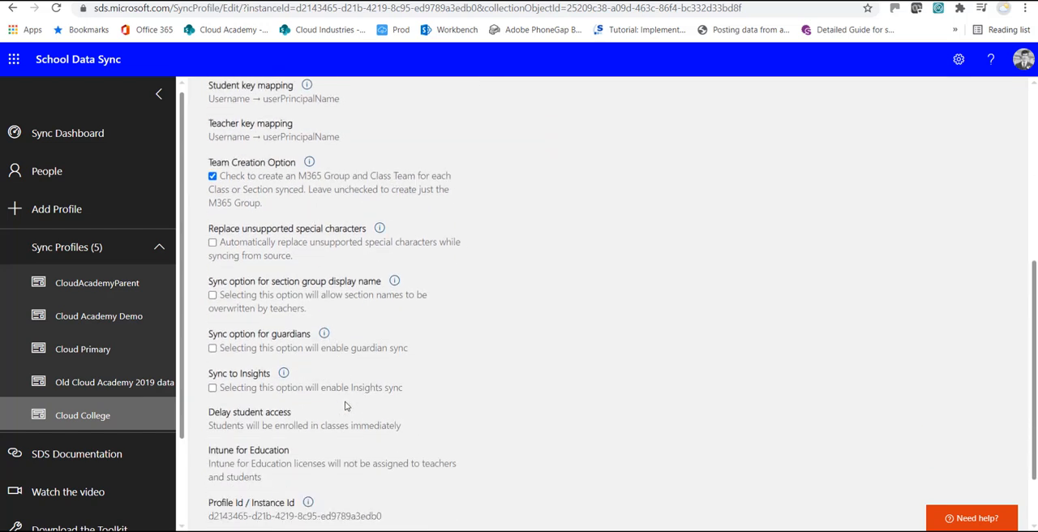
scroll(278, 380, "down", 1)
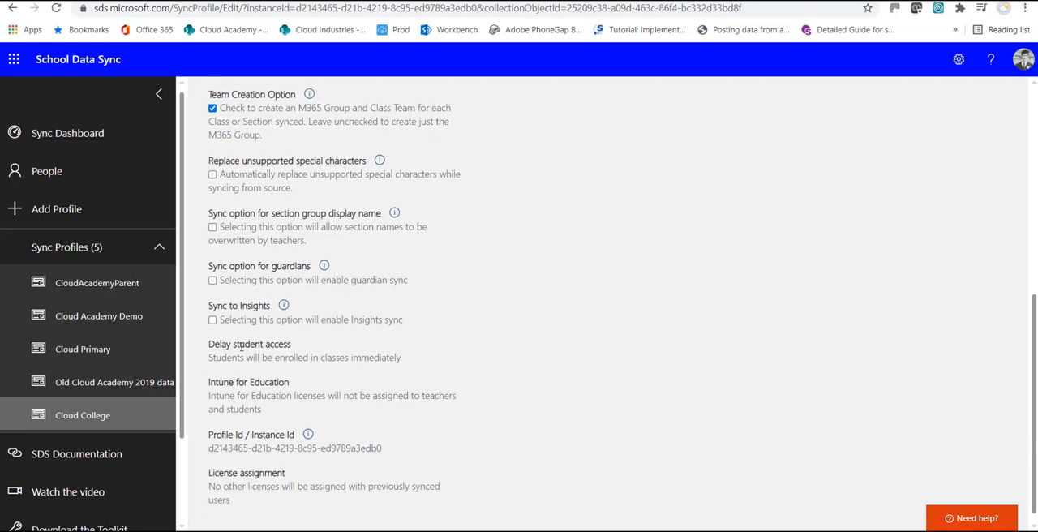
left_click(213, 321)
scroll(331, 324, "up", 5)
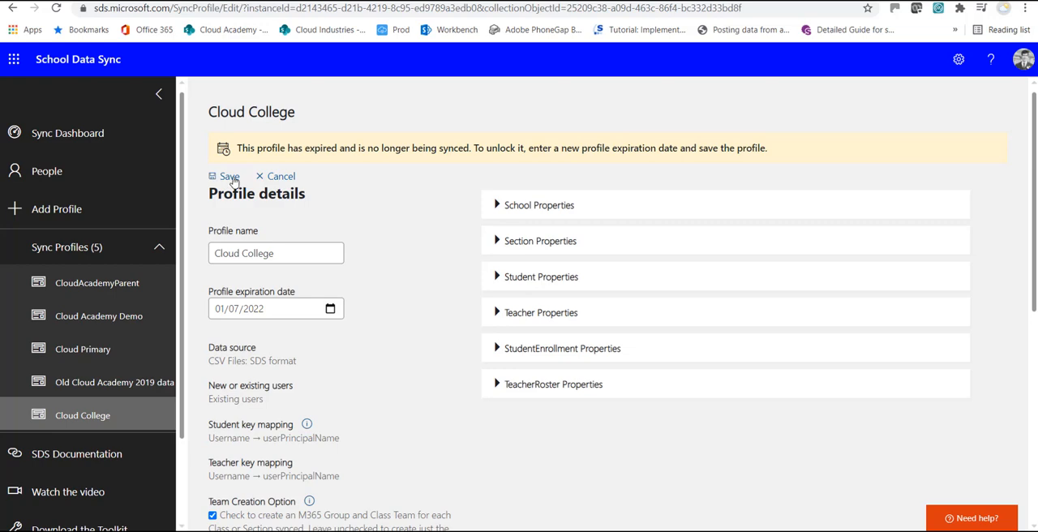
left_click(231, 177)
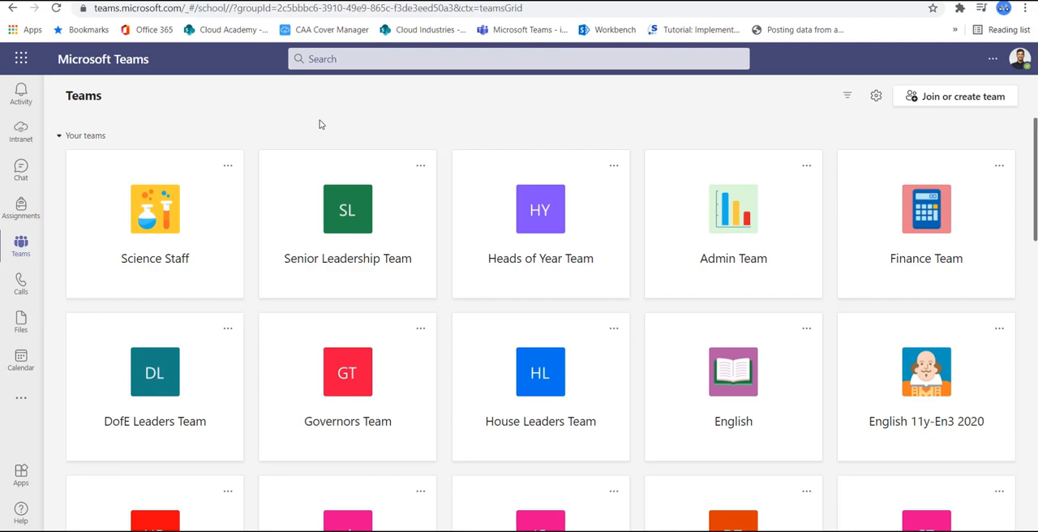
Step: Switch to Microsoft Teams and show the archived teams in the team management list, with the active teams collapsed
left_click(874, 99)
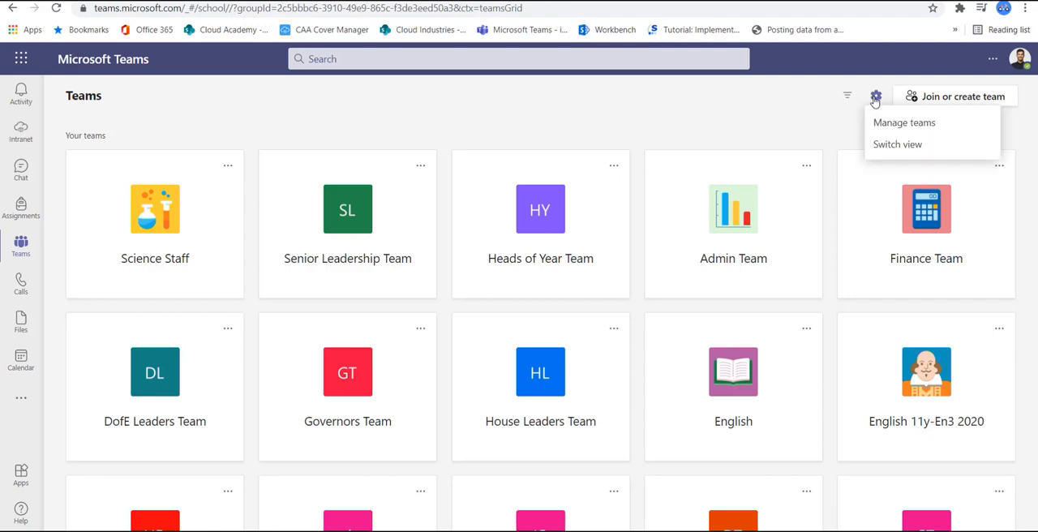
left_click(906, 124)
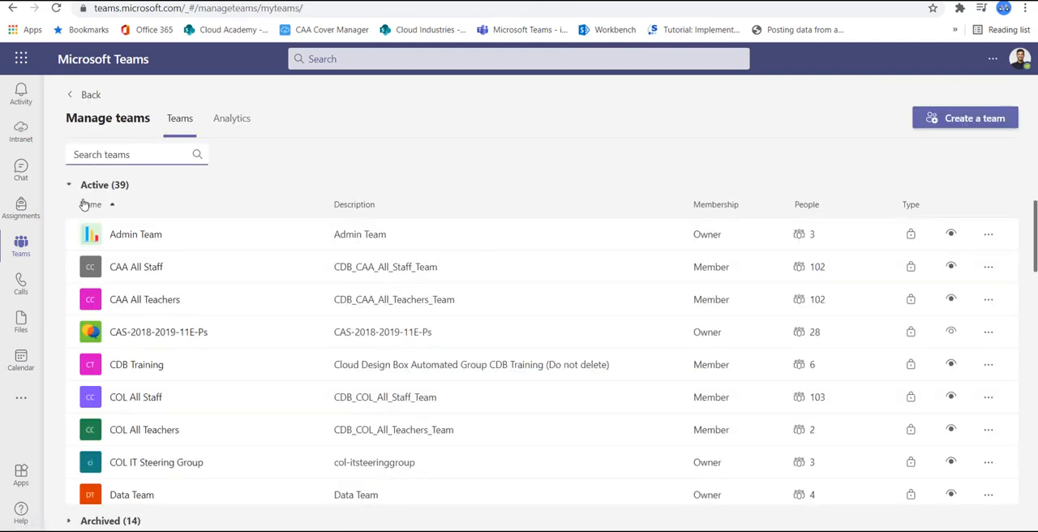
left_click(70, 187)
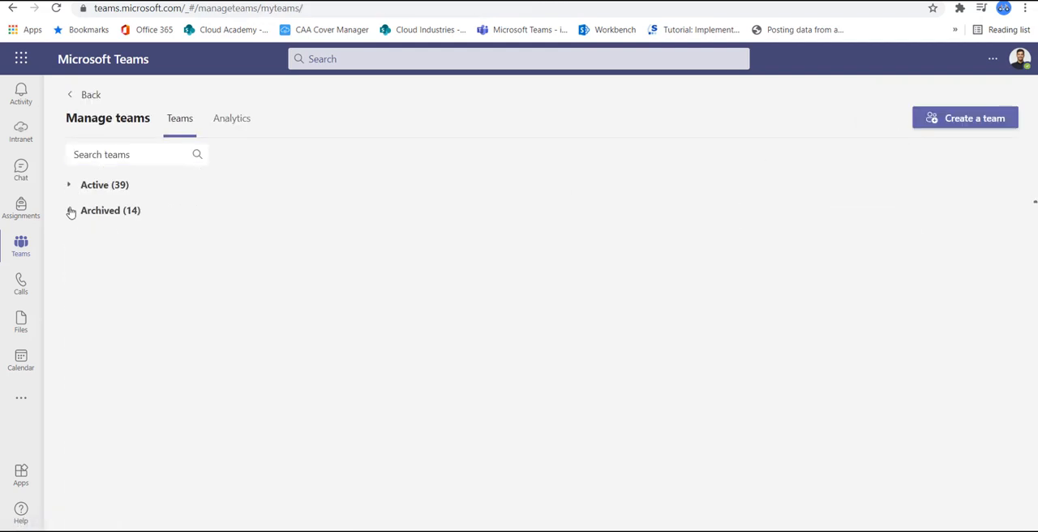
left_click(70, 211)
Step: Check the management options of the archived English Language A Level L-B001-18 2020 team and open that team
scroll(110, 284, "down", 3)
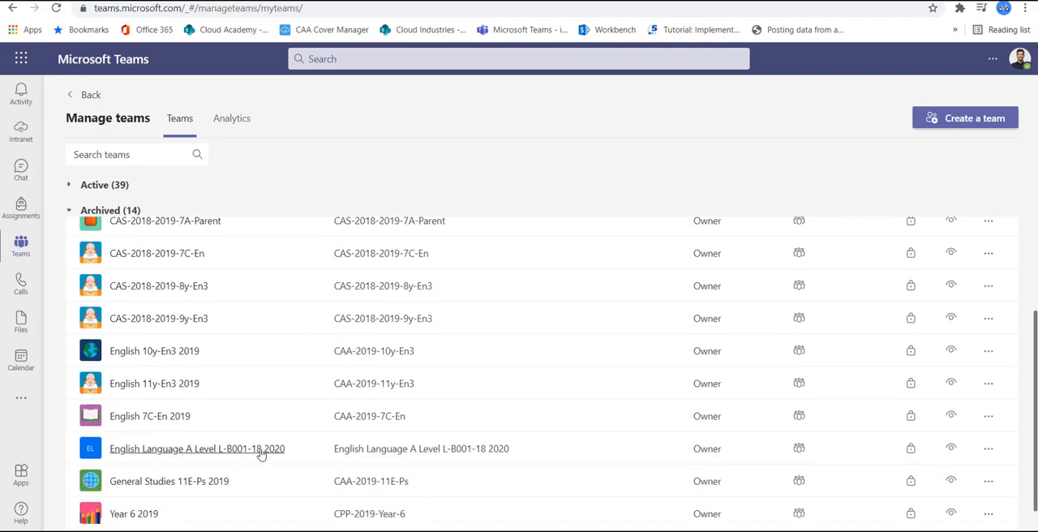
left_click(988, 449)
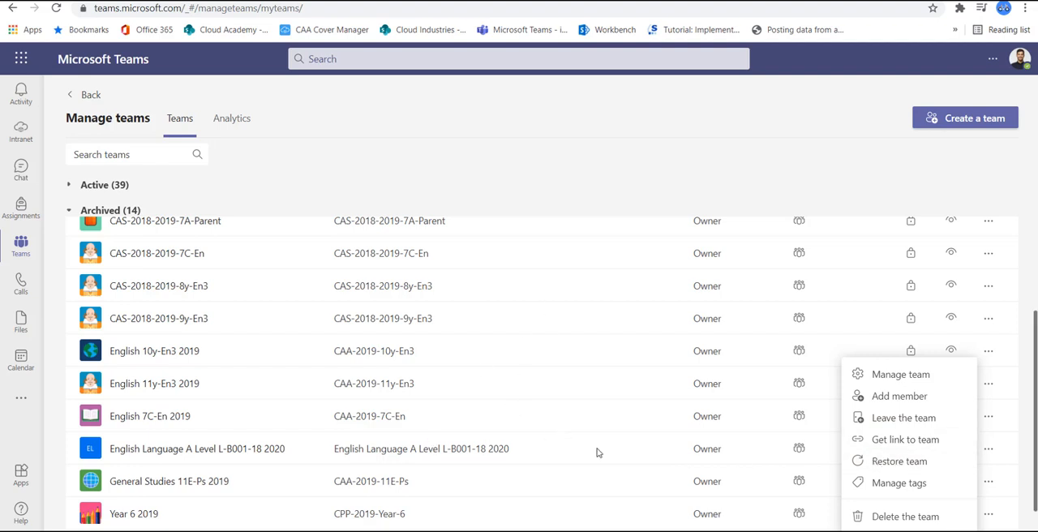
left_click(230, 454)
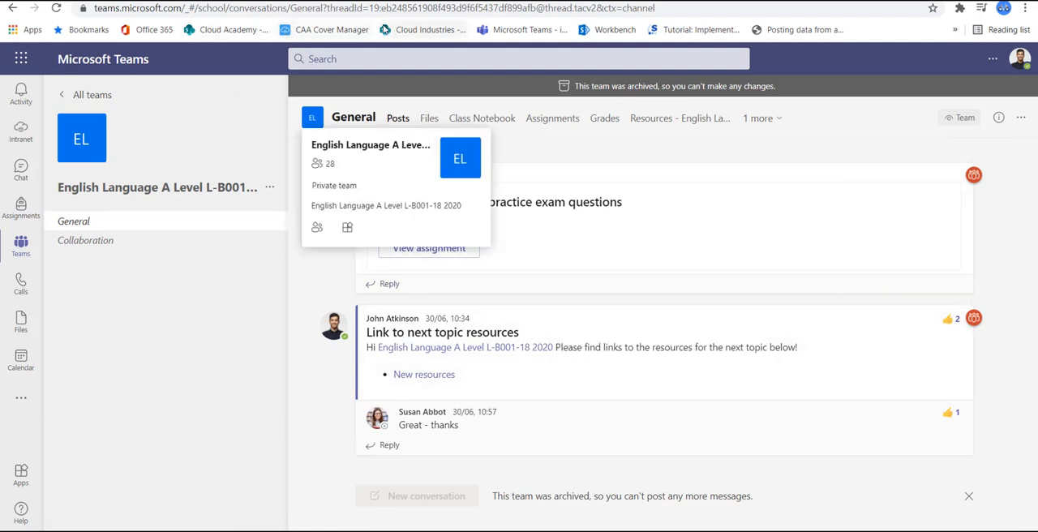
Step: Switch to the Cloud Academy SharePoint home site and open the Class Dashboard for the 2020-2021 classes
left_click(271, 35)
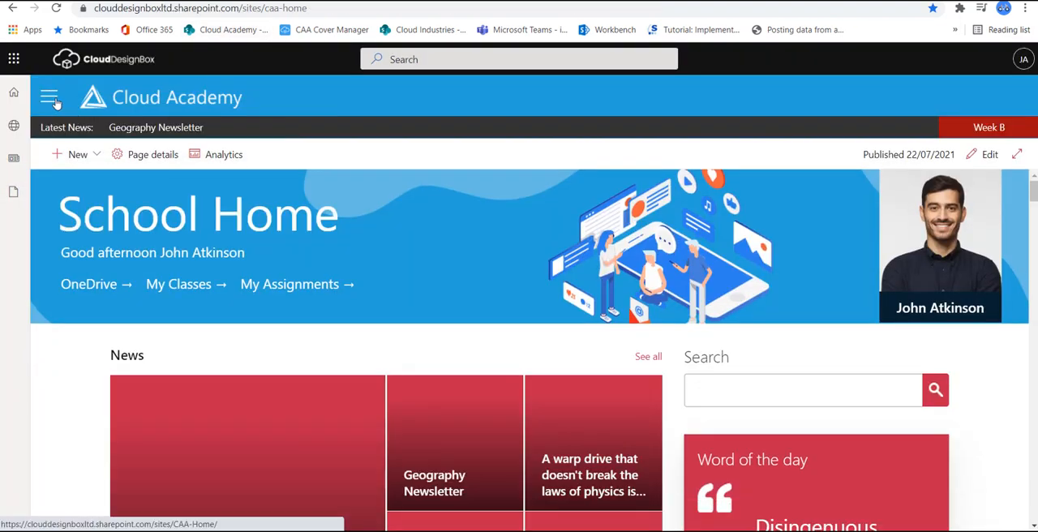
left_click(50, 98)
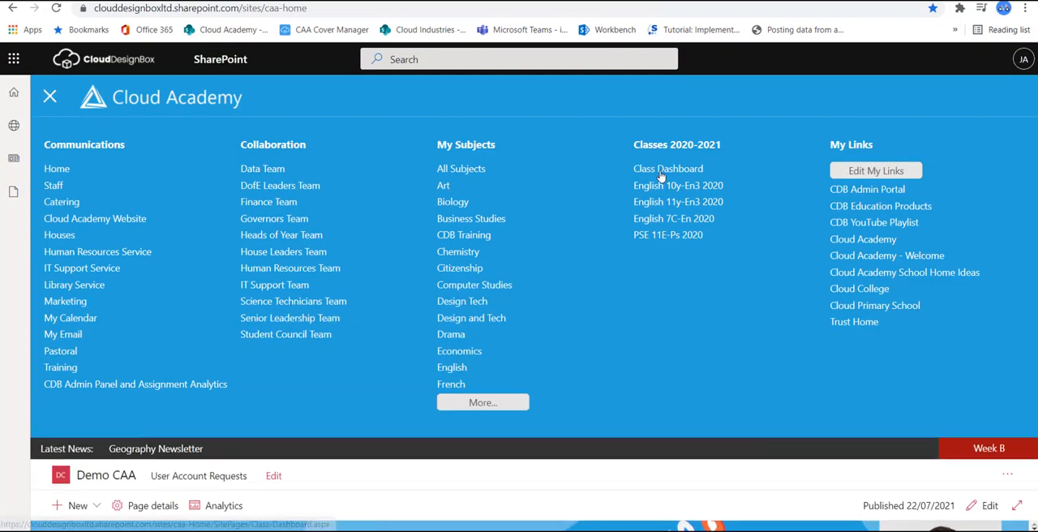
left_click(661, 172)
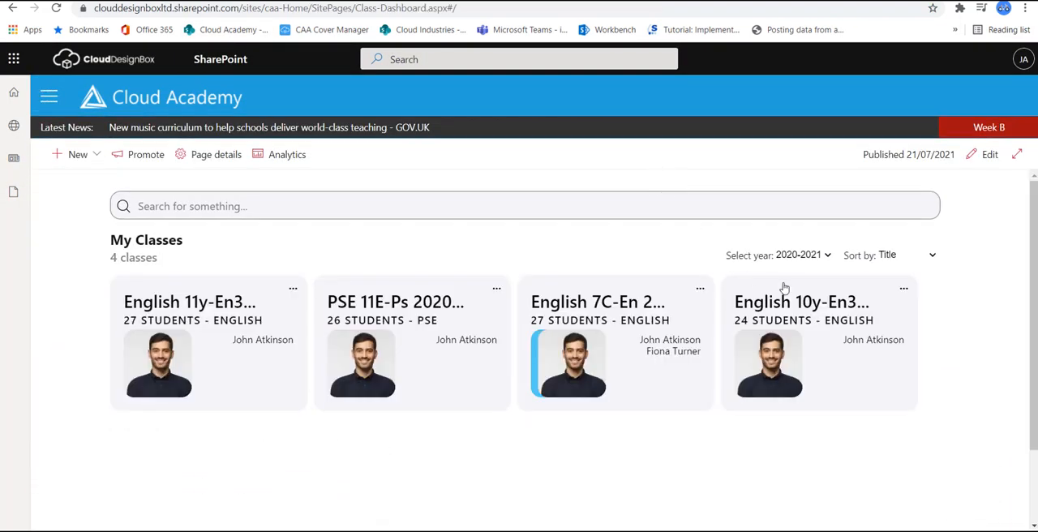
Step: Review the My Classes lists for 2019-2020 and 2018-2019, and return the year filter to 2020-2021
left_click(814, 256)
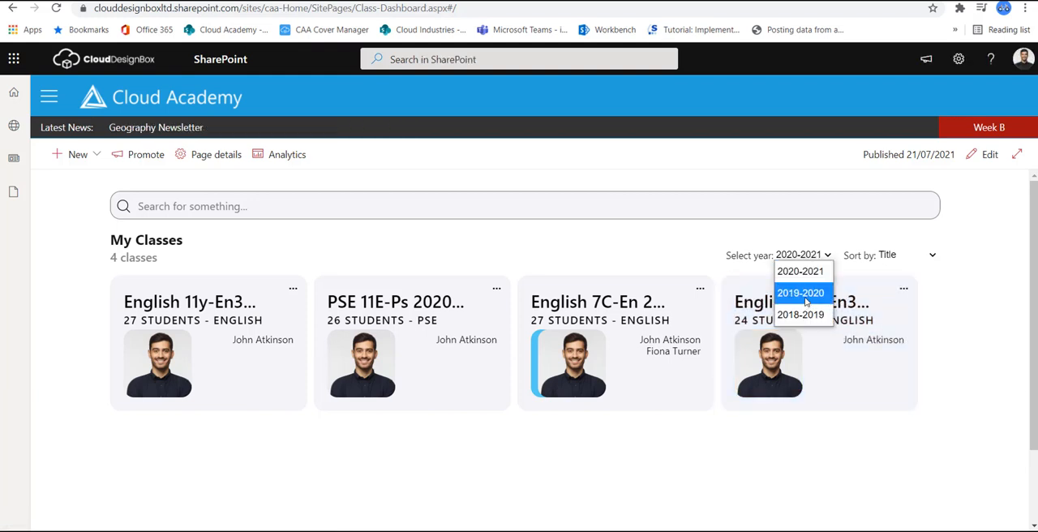
left_click(805, 293)
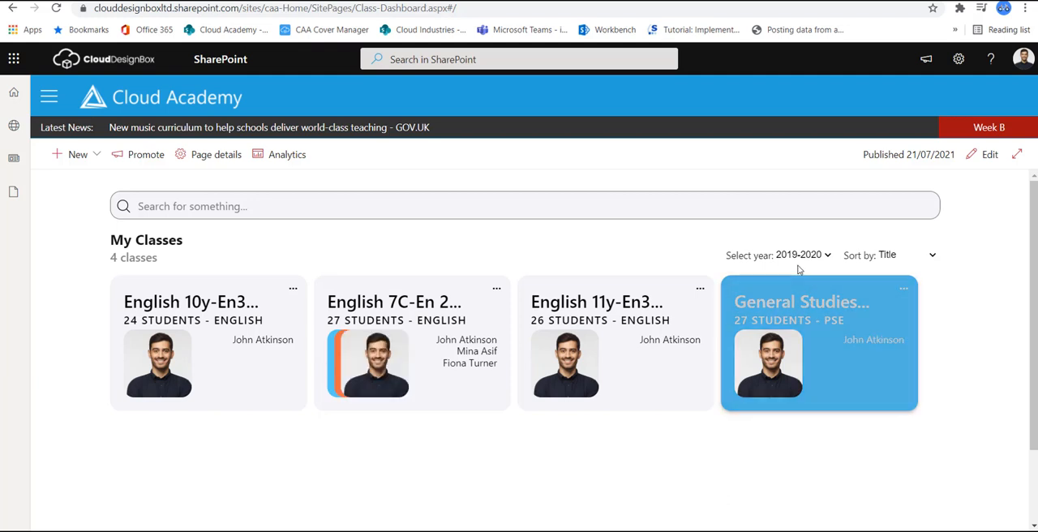
left_click(801, 257)
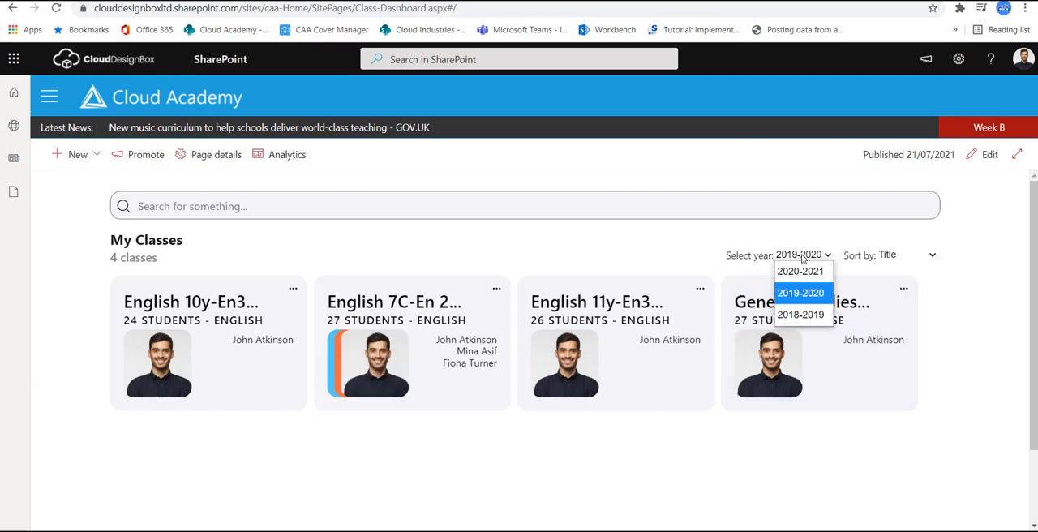
left_click(815, 314)
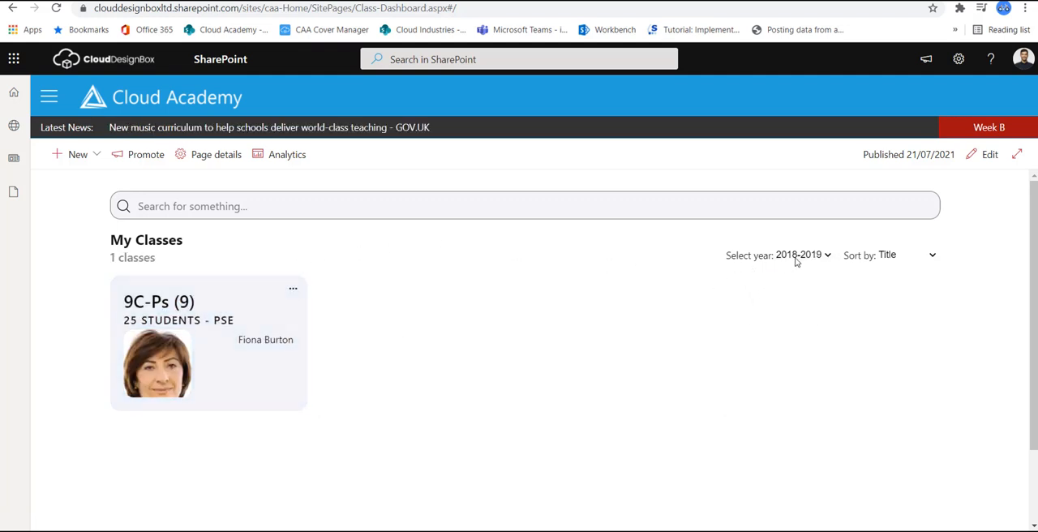
left_click(796, 258)
left_click(800, 273)
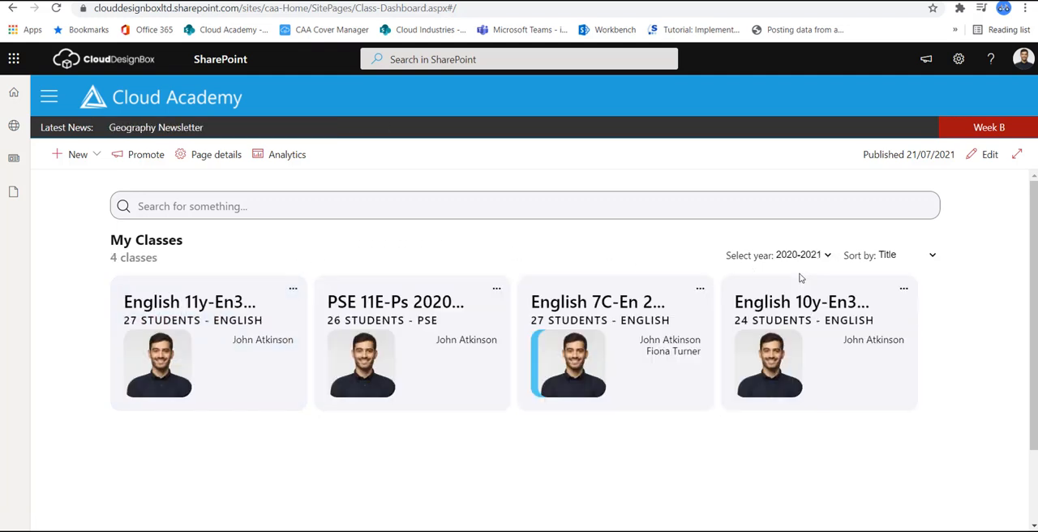